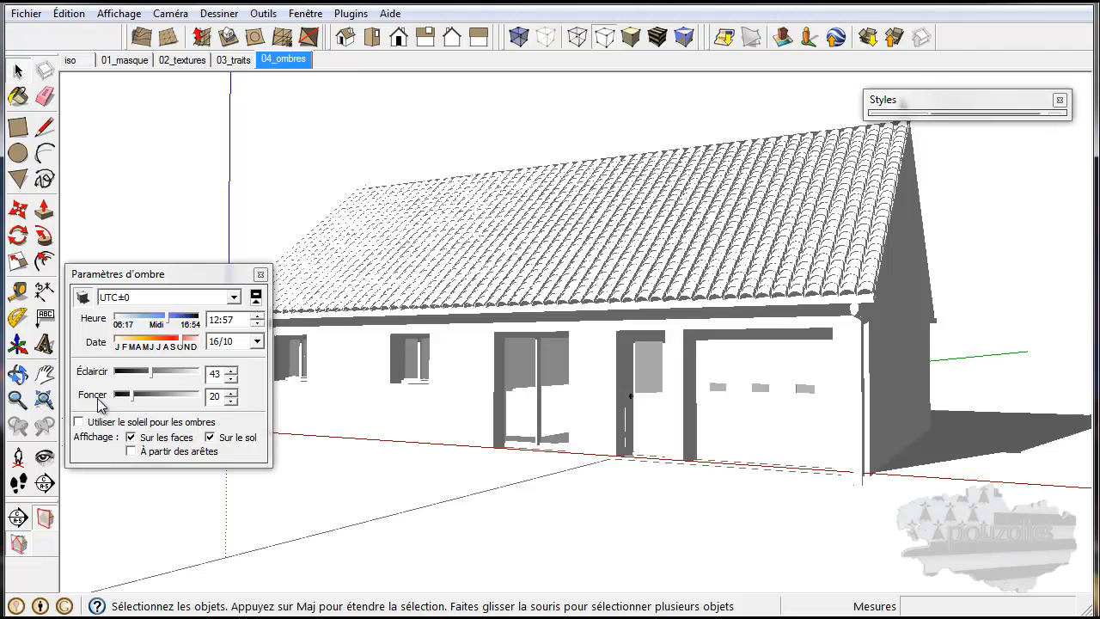
- Set the shadow darkness (Foncer) to 42, enable using the sun for shading, and update the 04_ombres scene
drag(127, 404, 148, 400)
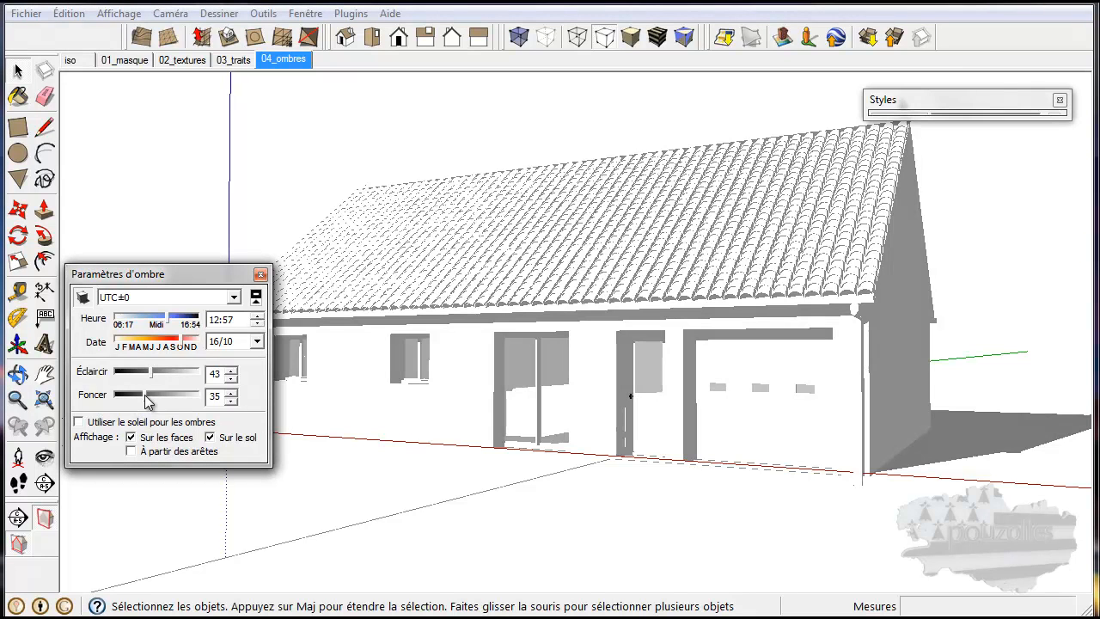
drag(146, 401, 152, 400)
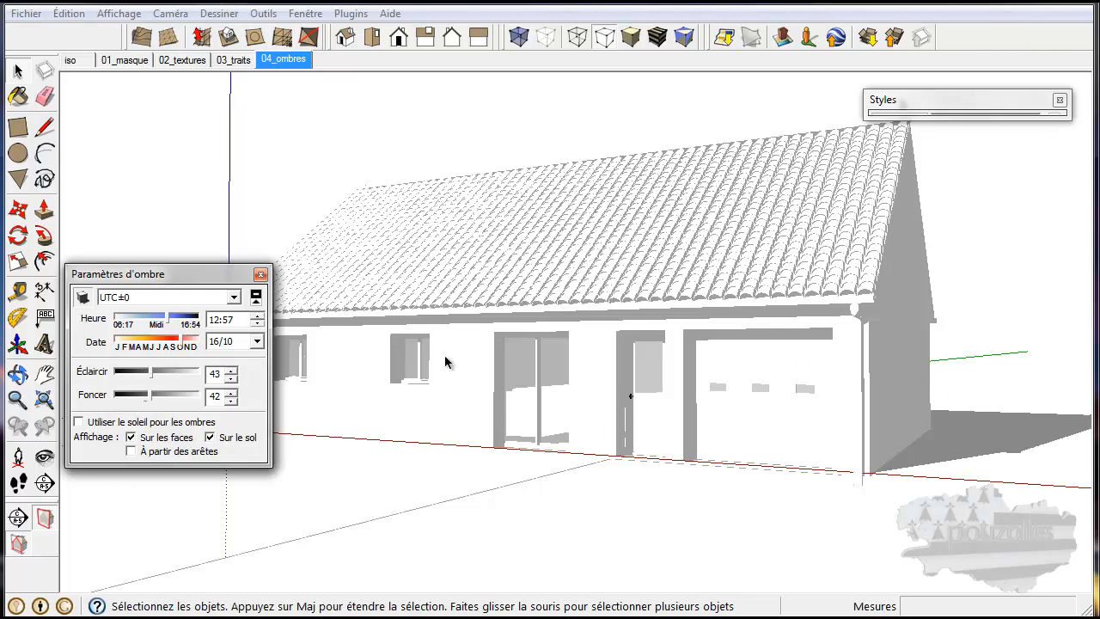
click(79, 422)
right_click(280, 62)
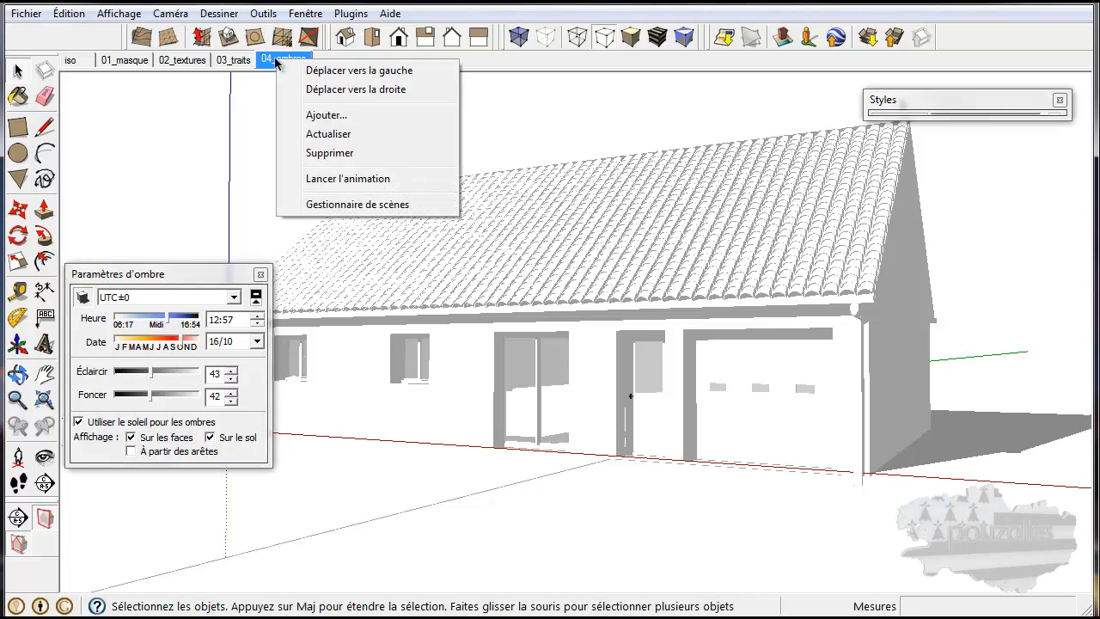
click(318, 133)
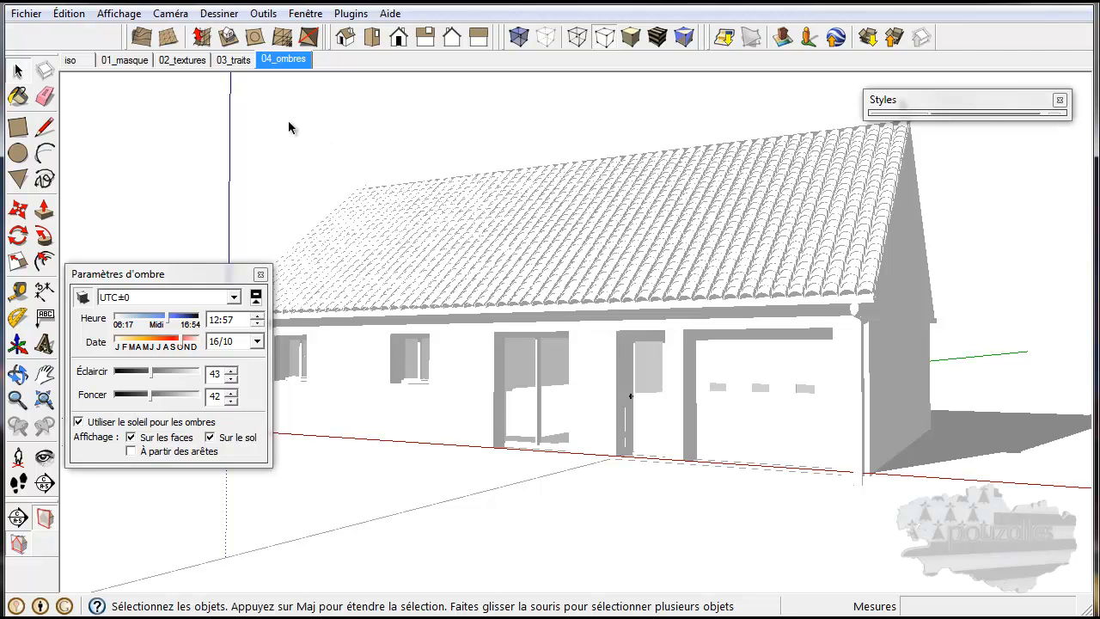
- Show the 03_traits scene, collapse the shadow settings out of the way, and expand the Styles settings
click(238, 61)
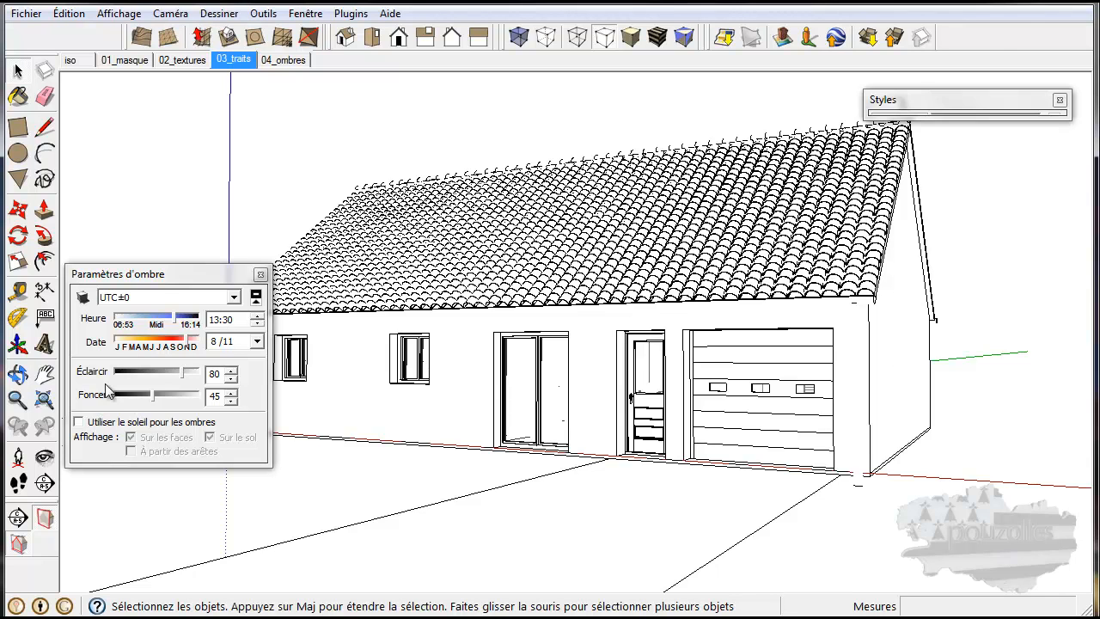
click(219, 277)
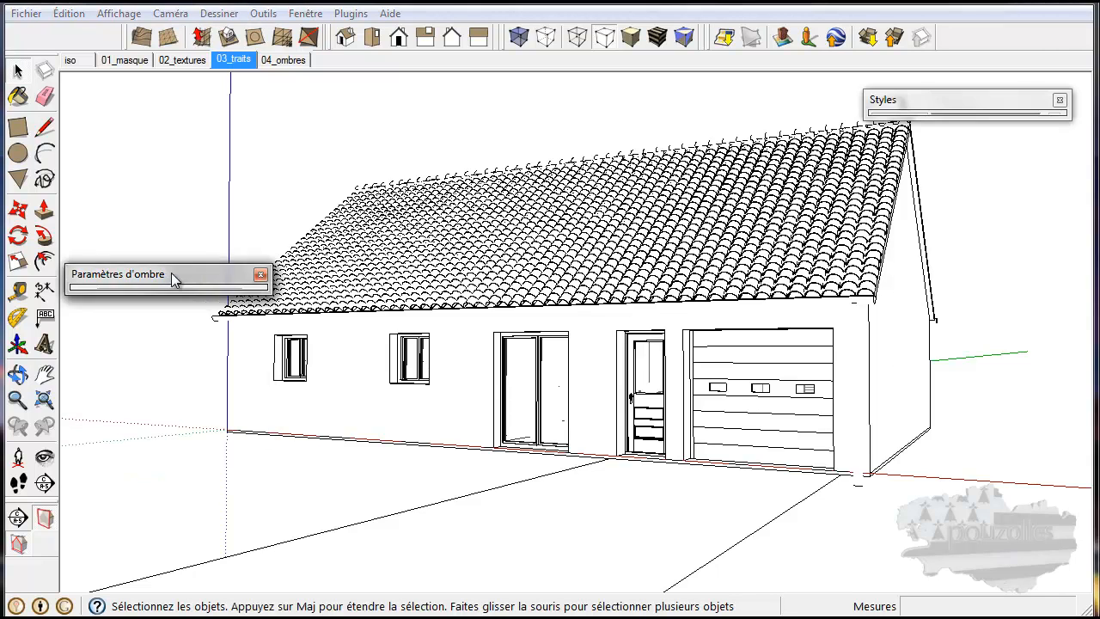
drag(219, 276, 223, 530)
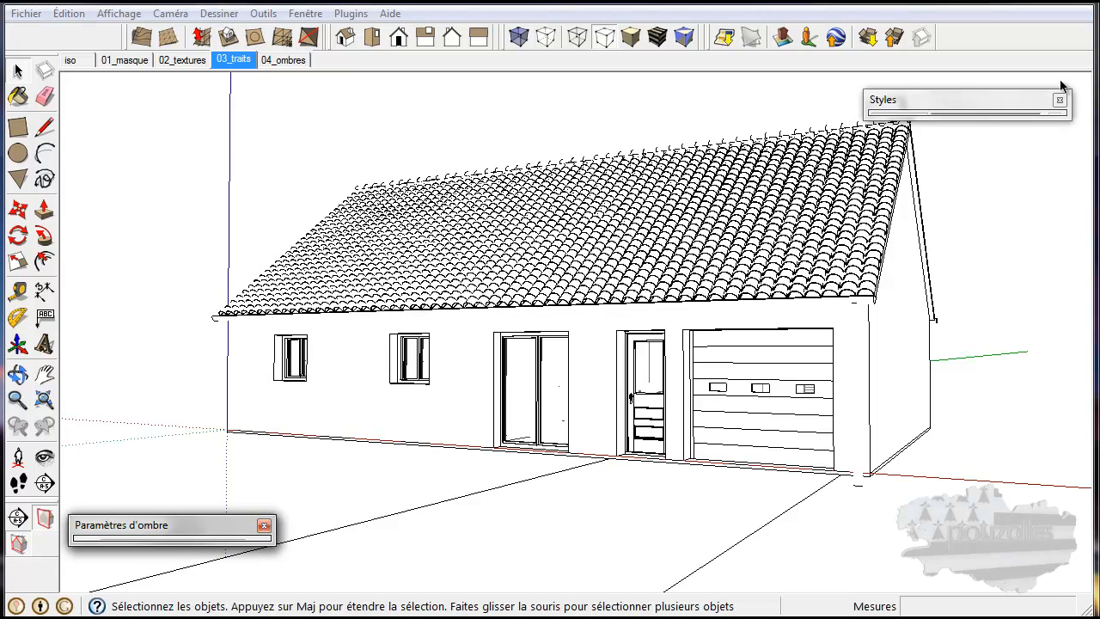
click(989, 101)
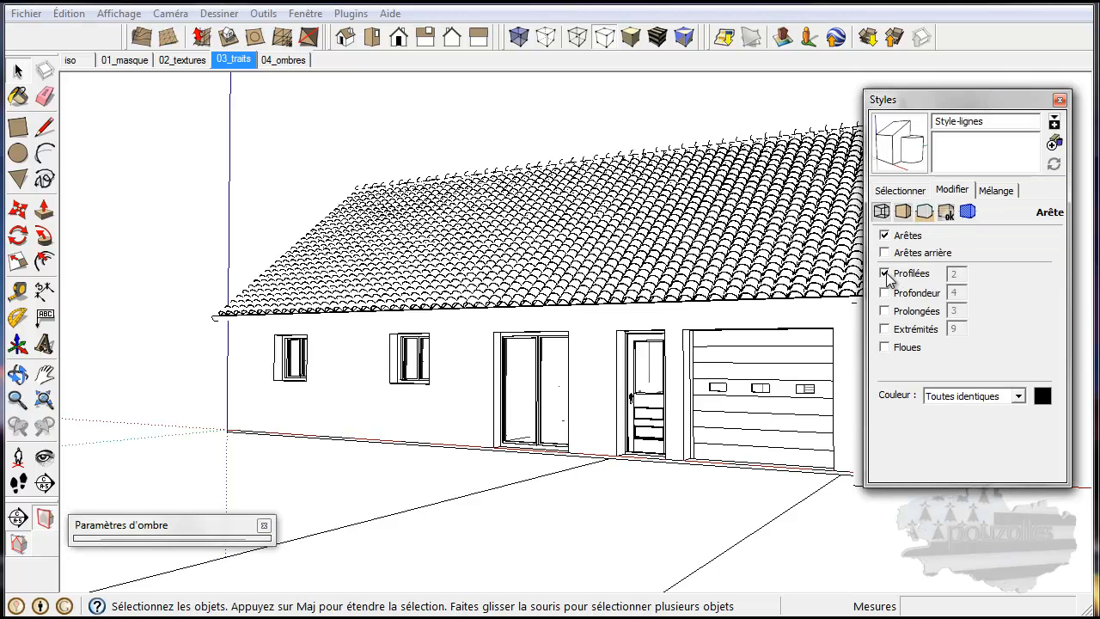
- Try profile edges on the Style-lignes style, switch them off again, and view the 02_textures and 01_masque scenes
click(886, 273)
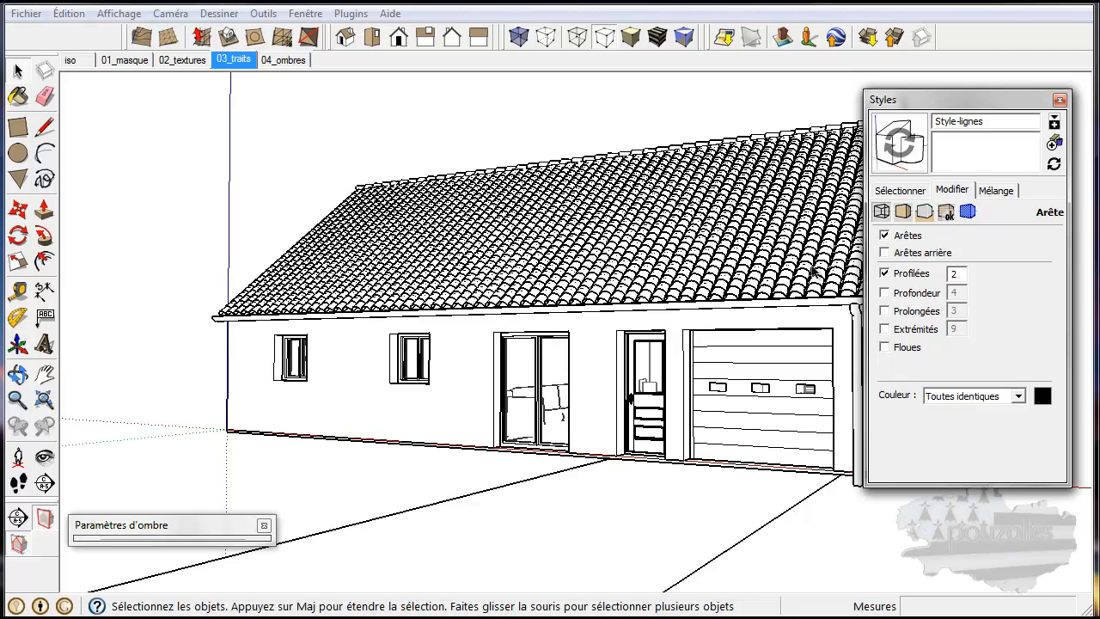
click(886, 274)
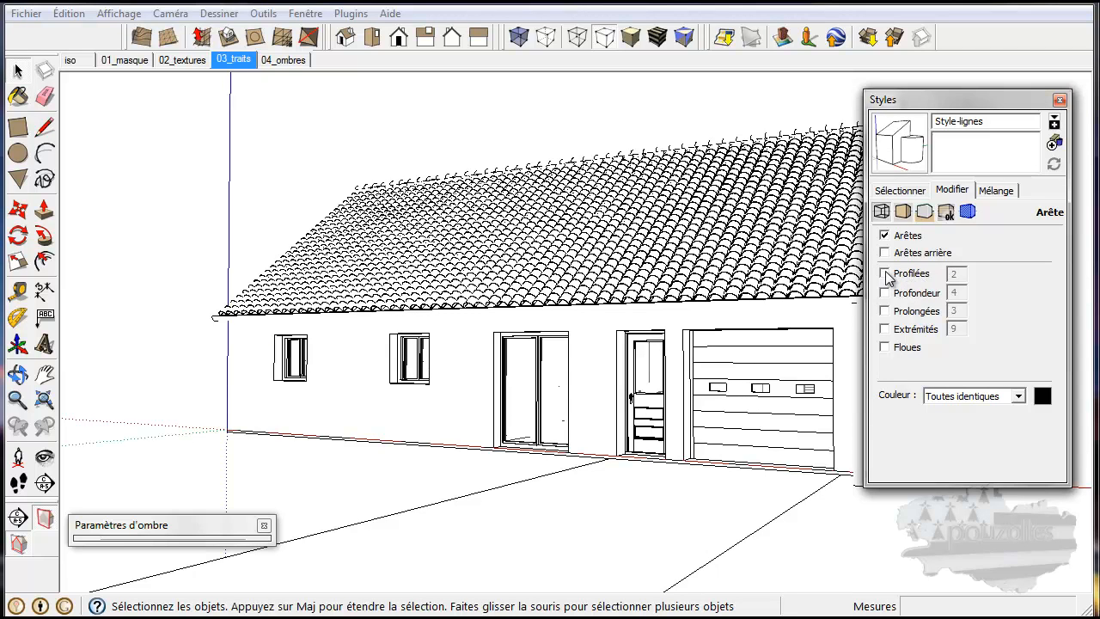
click(180, 61)
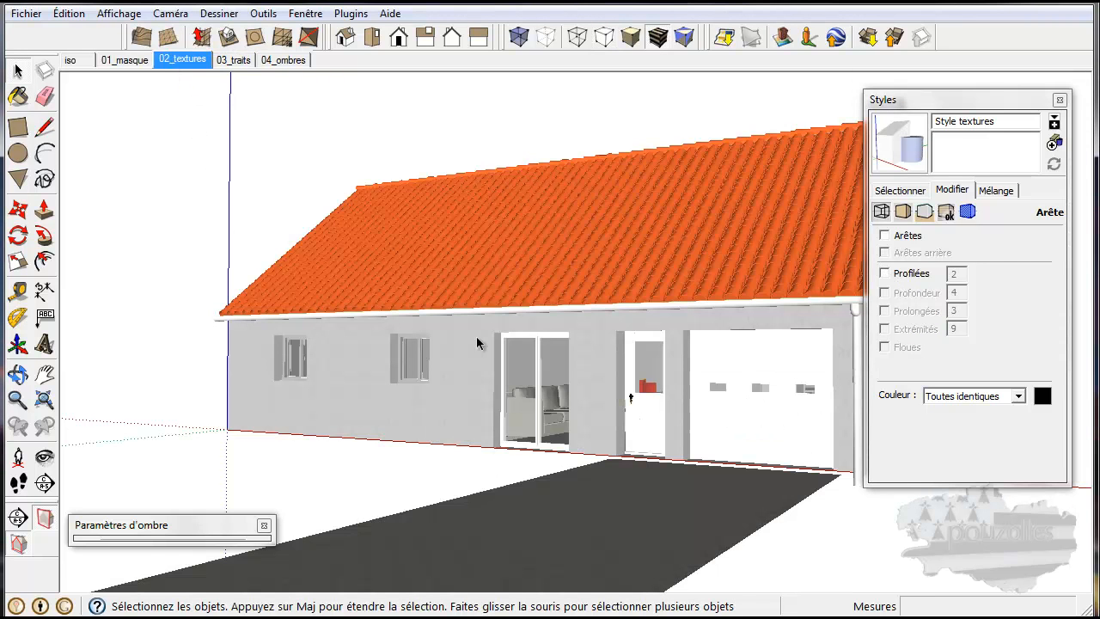
click(123, 62)
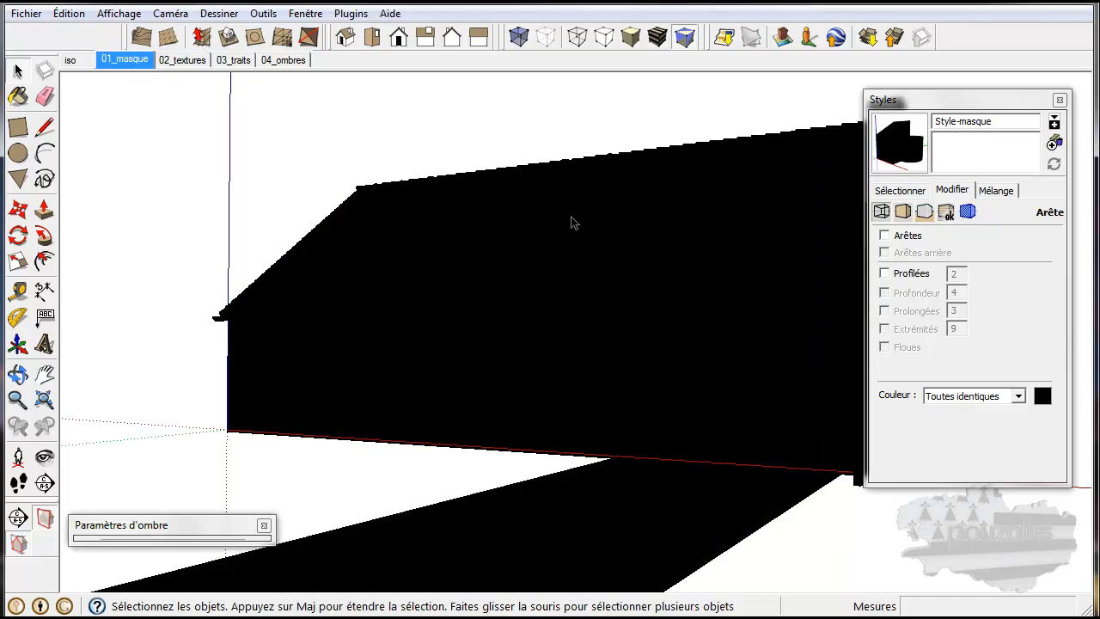
- Disable face transparency in the Style-ombres style and update the 04_ombres scene
click(282, 60)
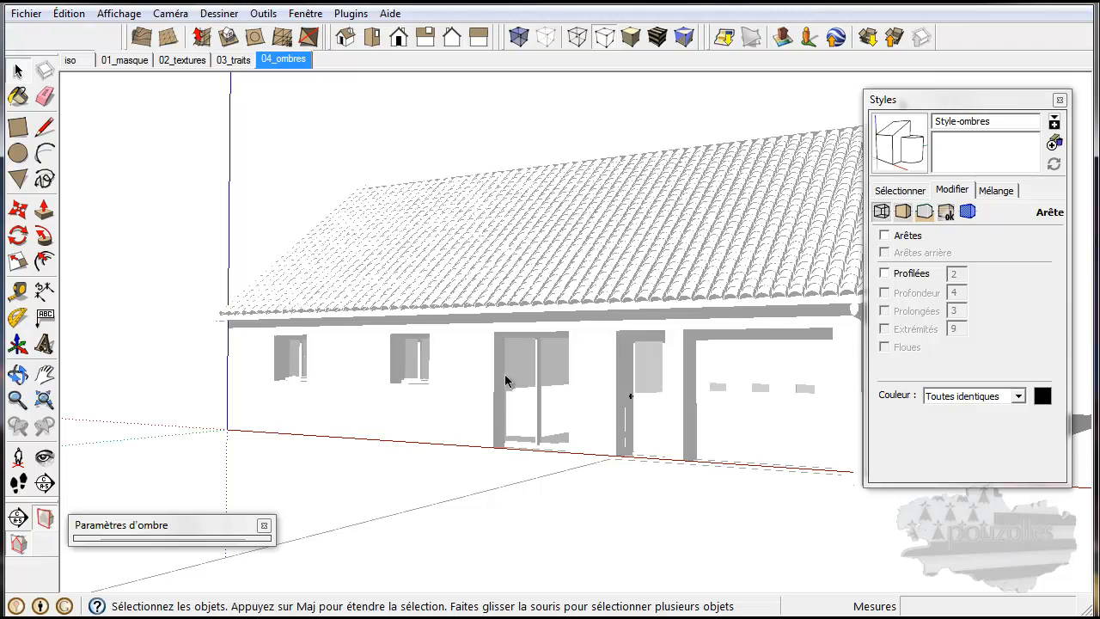
click(903, 213)
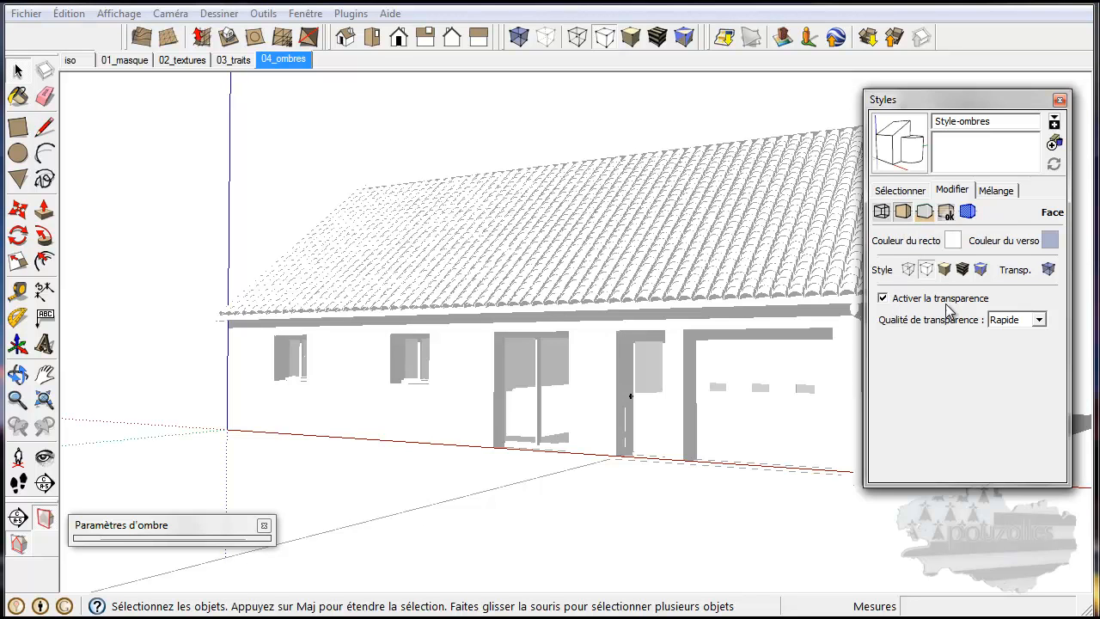
click(885, 299)
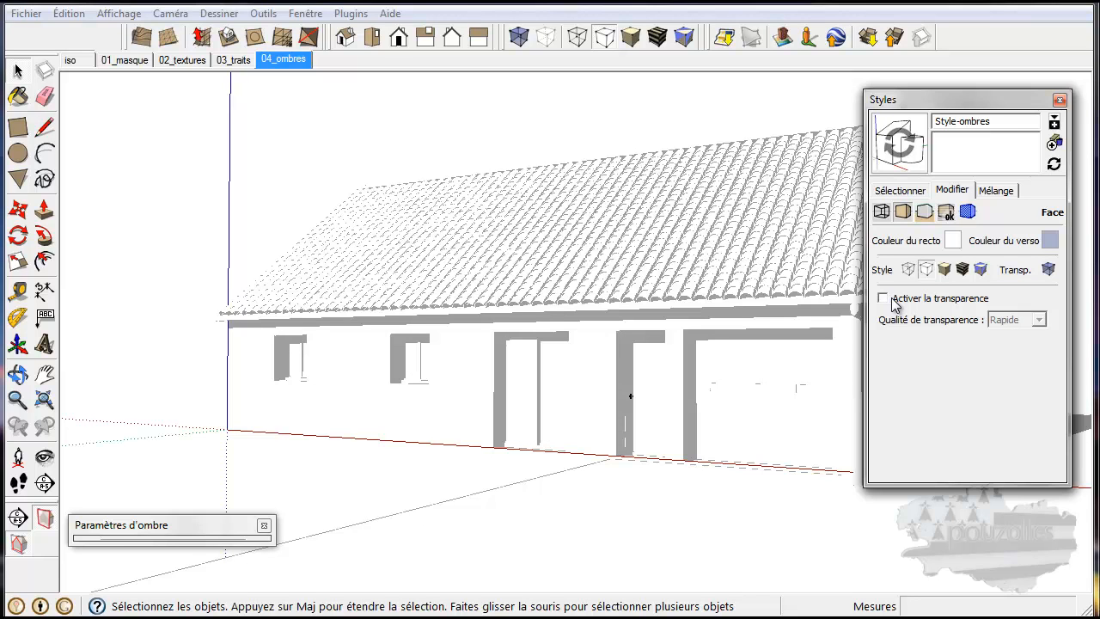
right_click(279, 66)
click(323, 140)
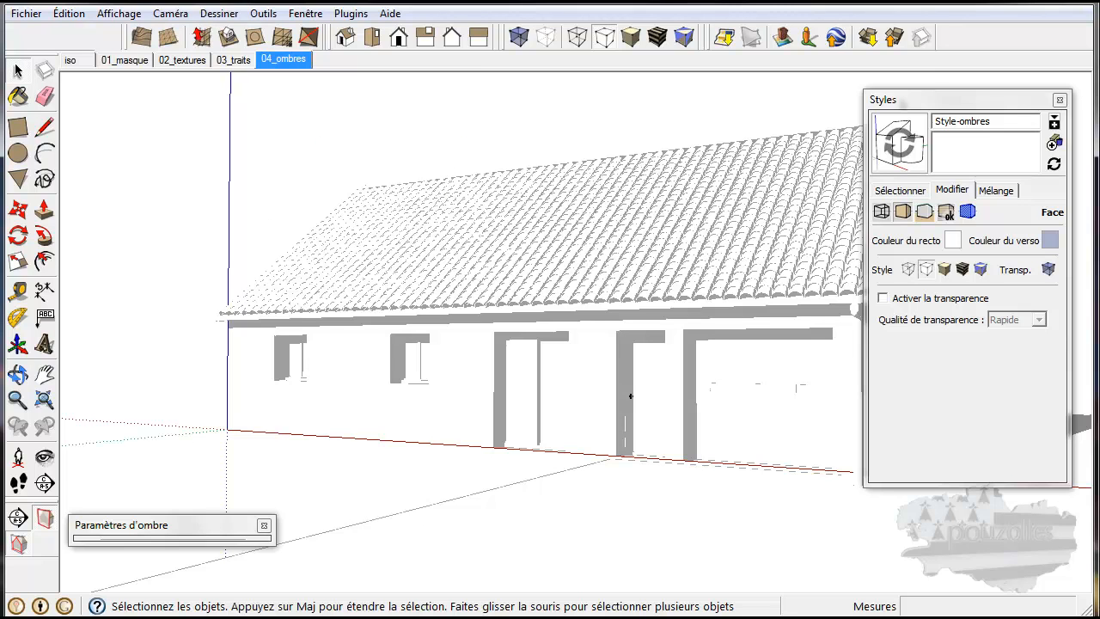
- Switch to Windows Explorer and, in the tuto sketchup gimp folder, replace the Nouveau dossier (2) subfolder with a new empty folder
mouse_move(179, 618)
click(172, 599)
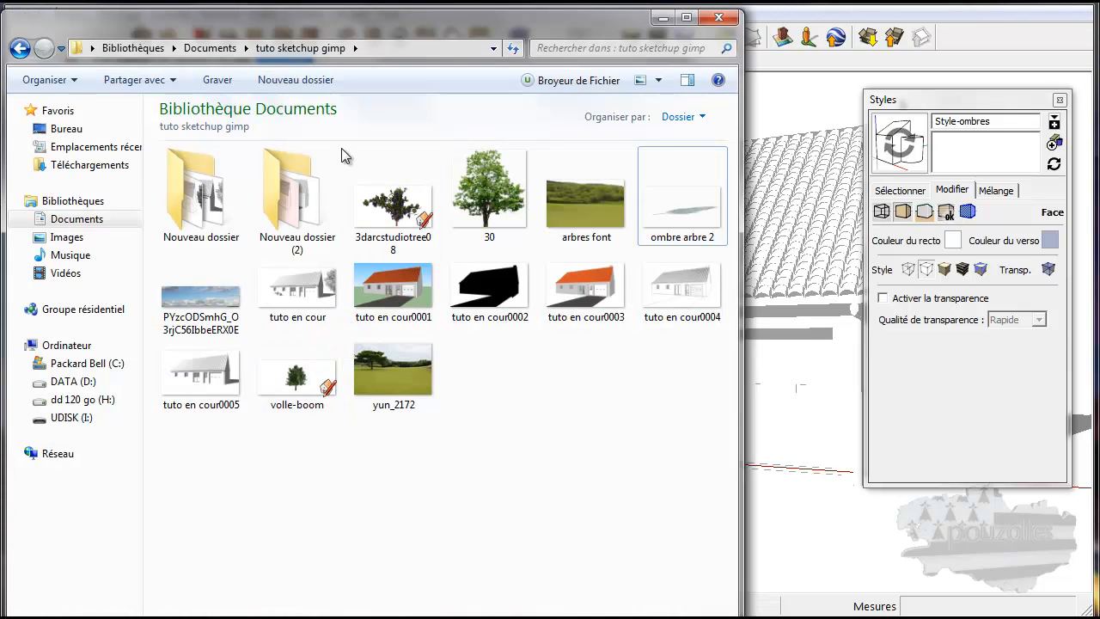
double_click(286, 203)
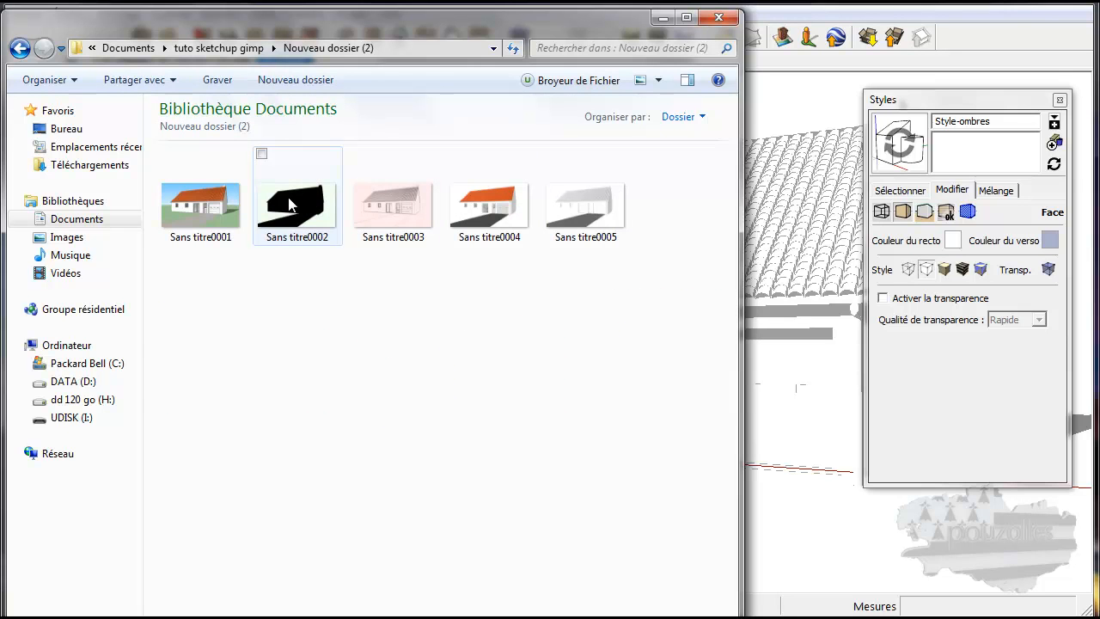
click(19, 48)
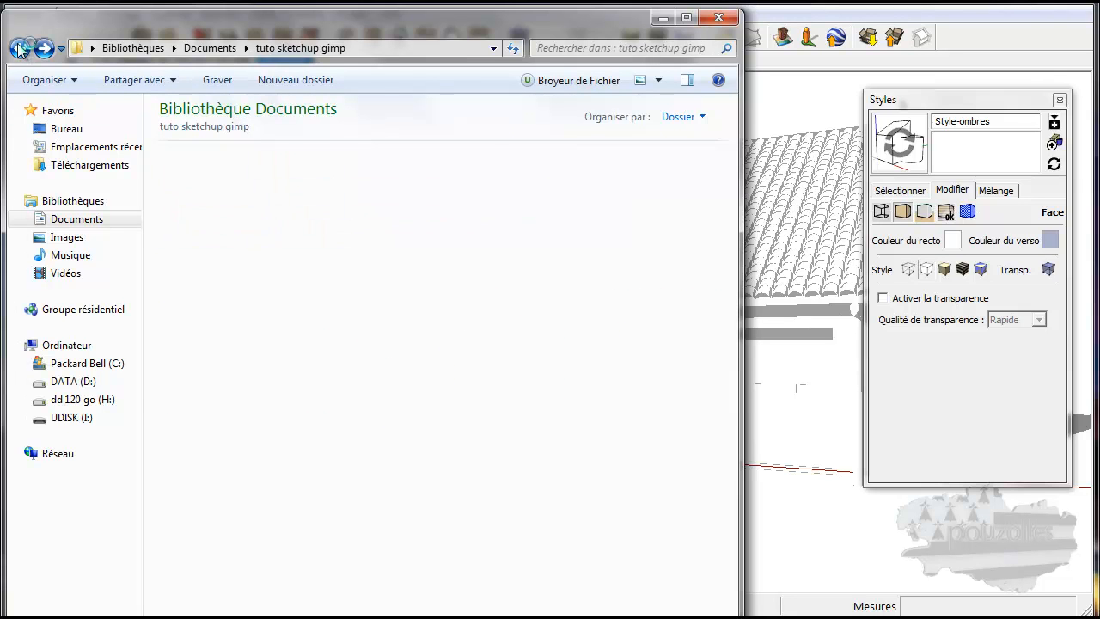
key(Delete)
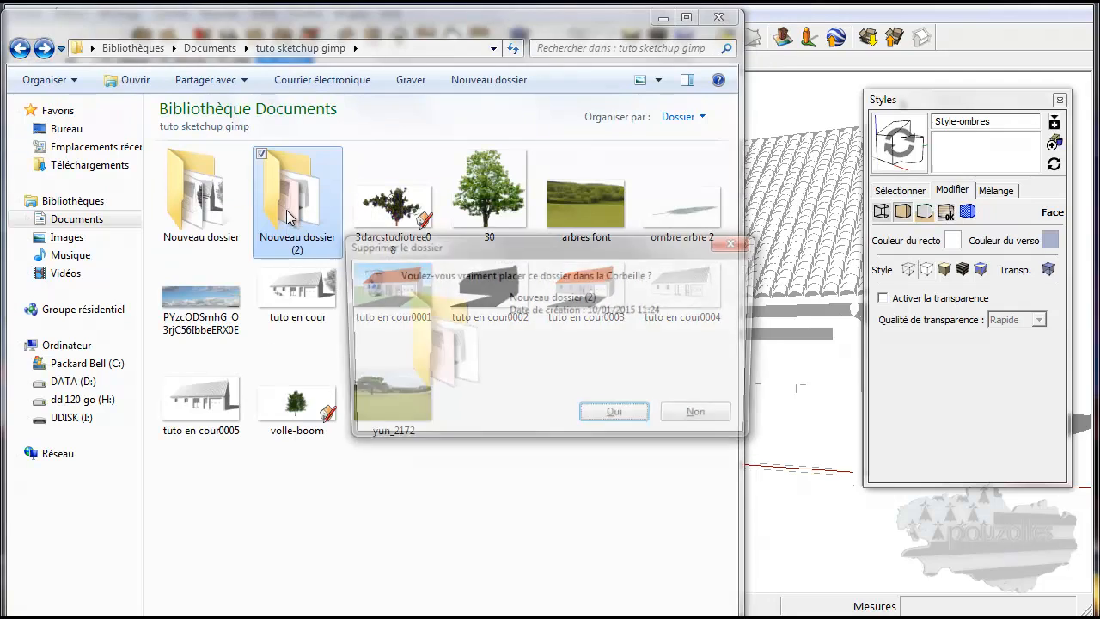
key(Return)
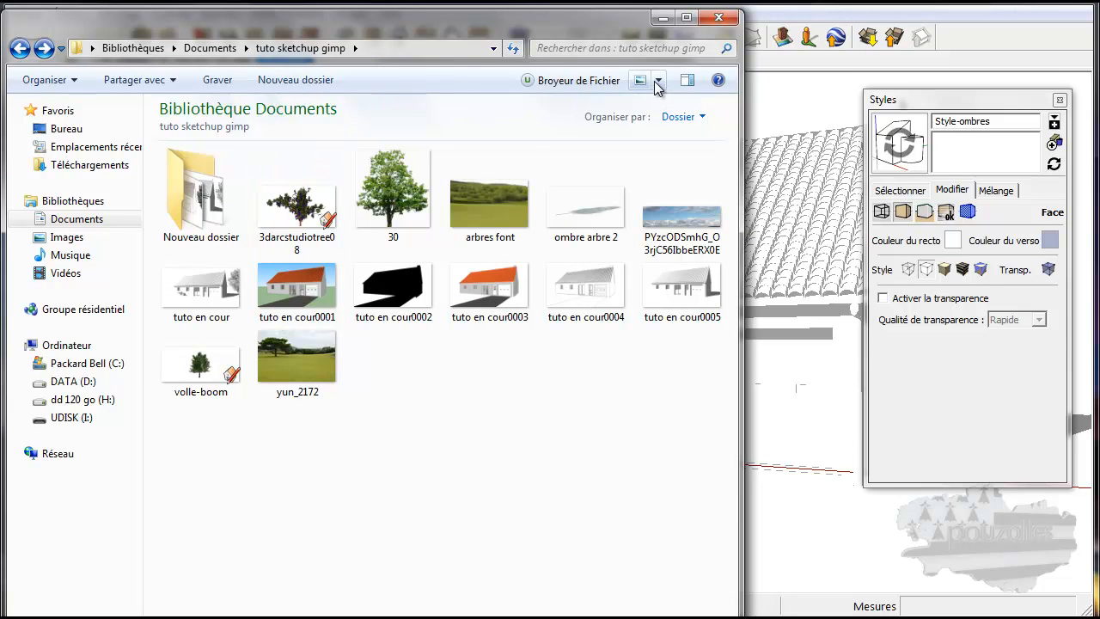
click(296, 79)
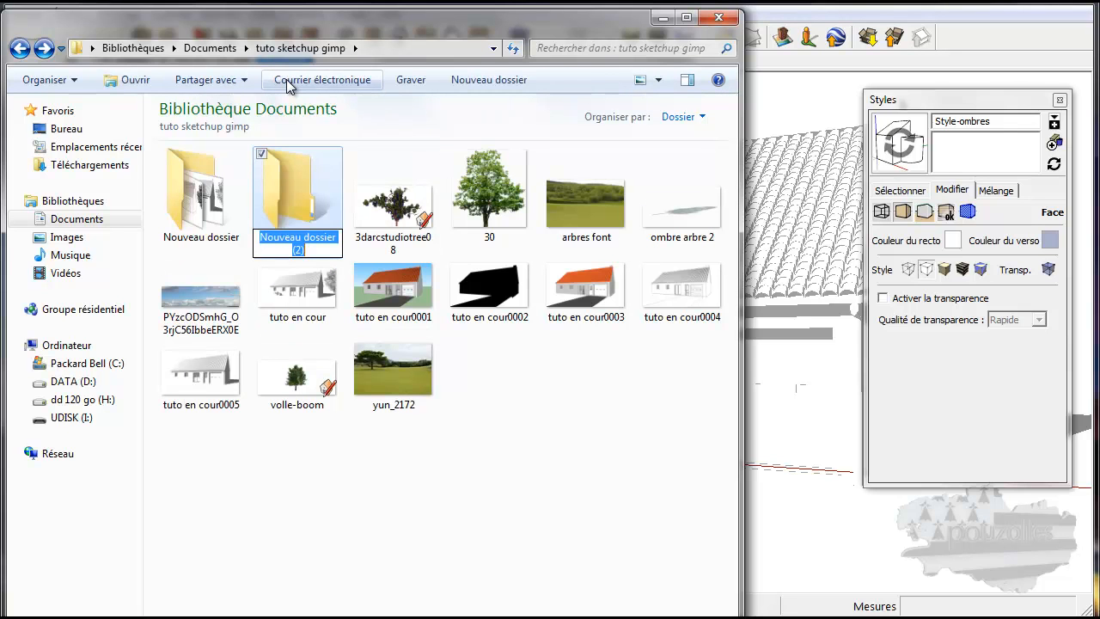
click(662, 18)
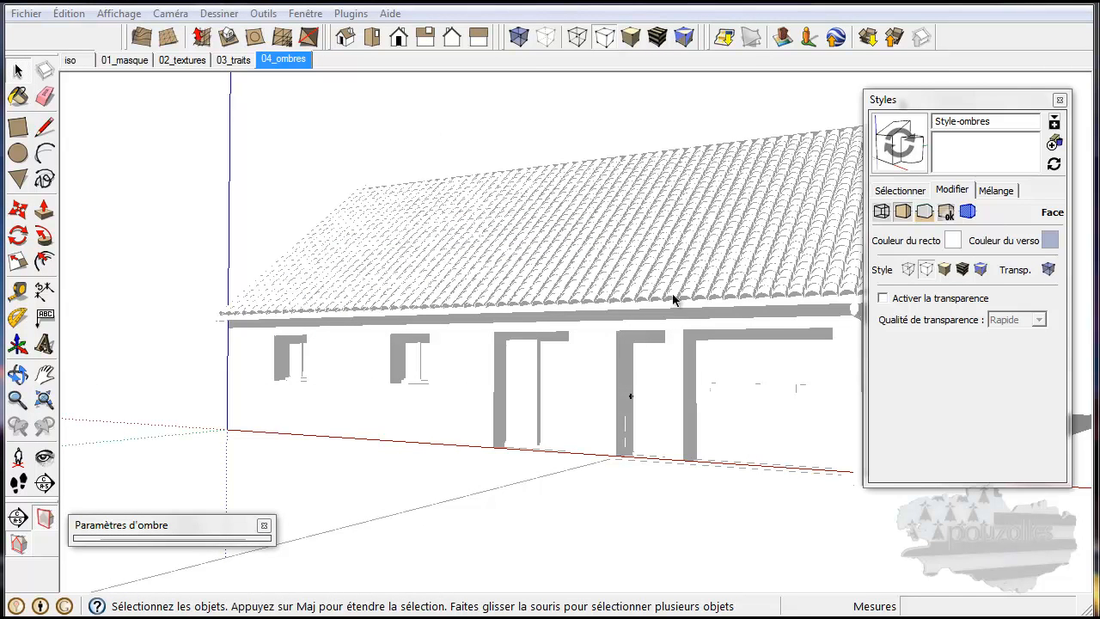
- Collapse the Styles settings and check the scene transition and delay options in the model's animation info
click(960, 105)
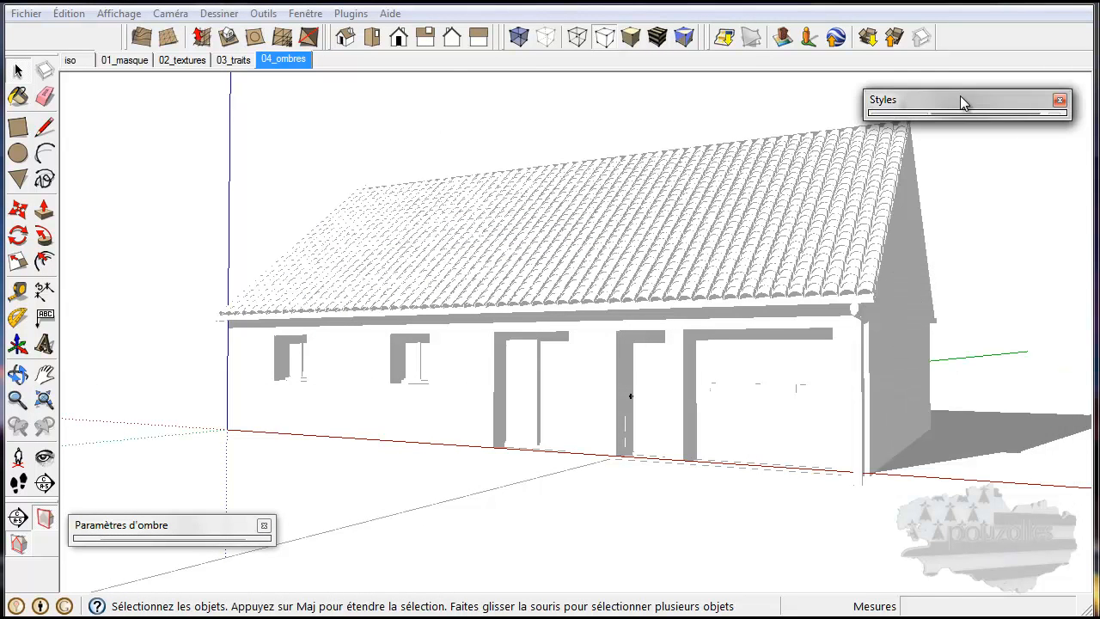
click(305, 14)
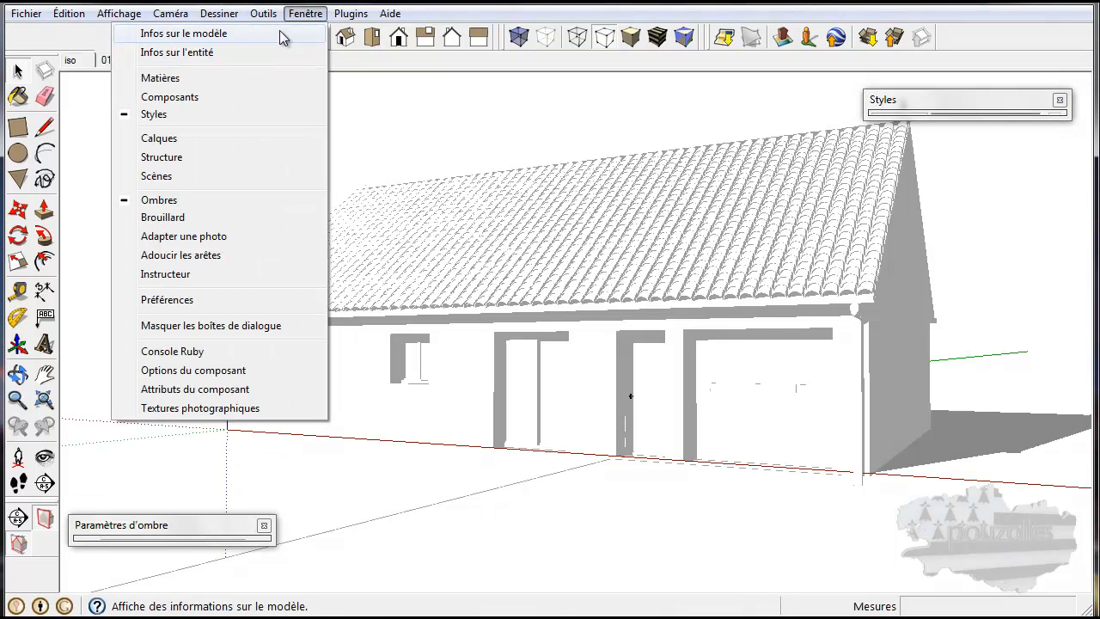
click(284, 34)
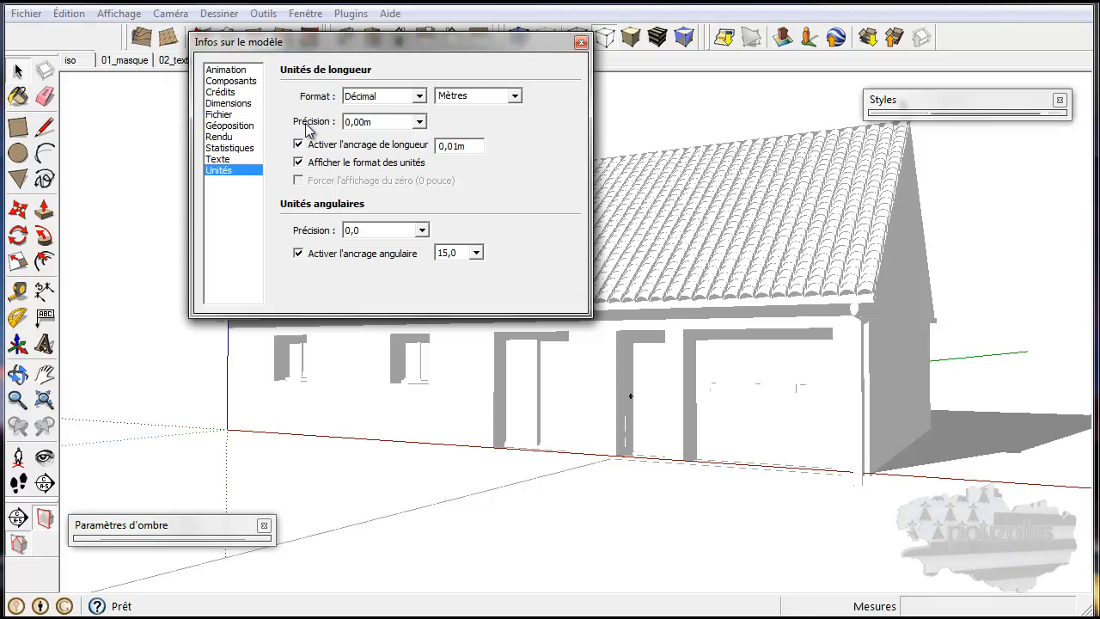
click(228, 71)
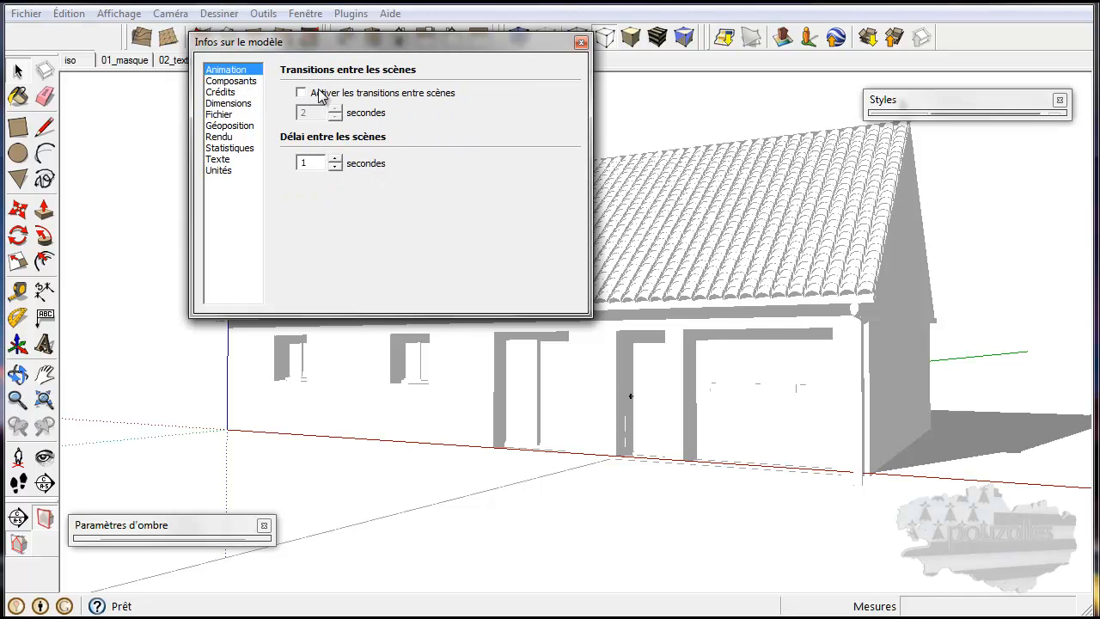
click(581, 42)
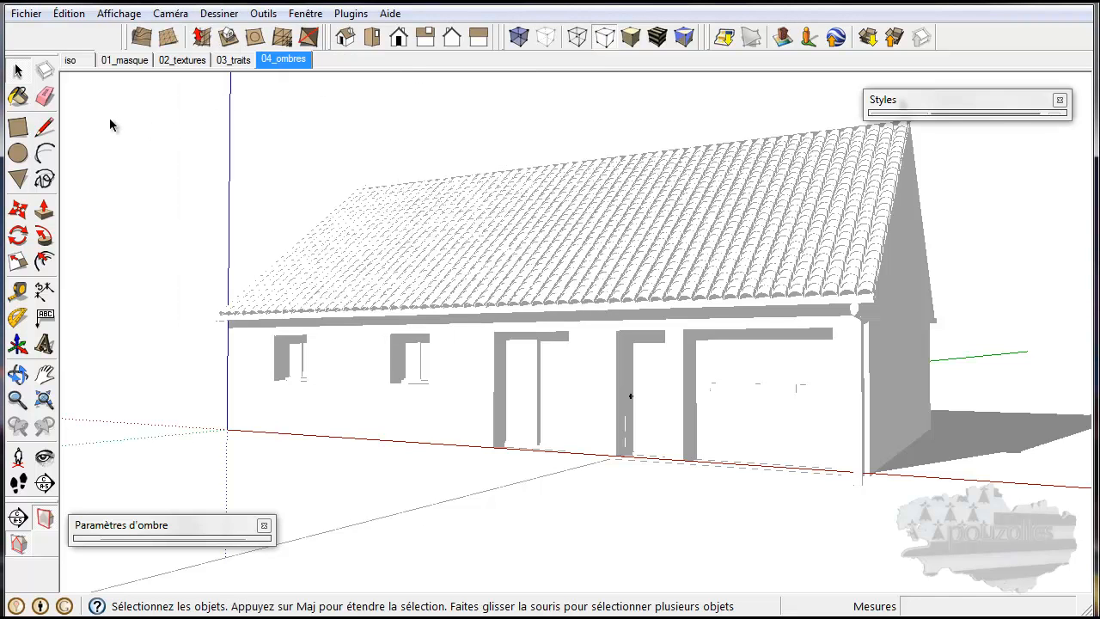
- Start an animation export and choose the Nouveau dossier (2) folder inside Documents, tuto sketchup gimp, as its destination
click(26, 14)
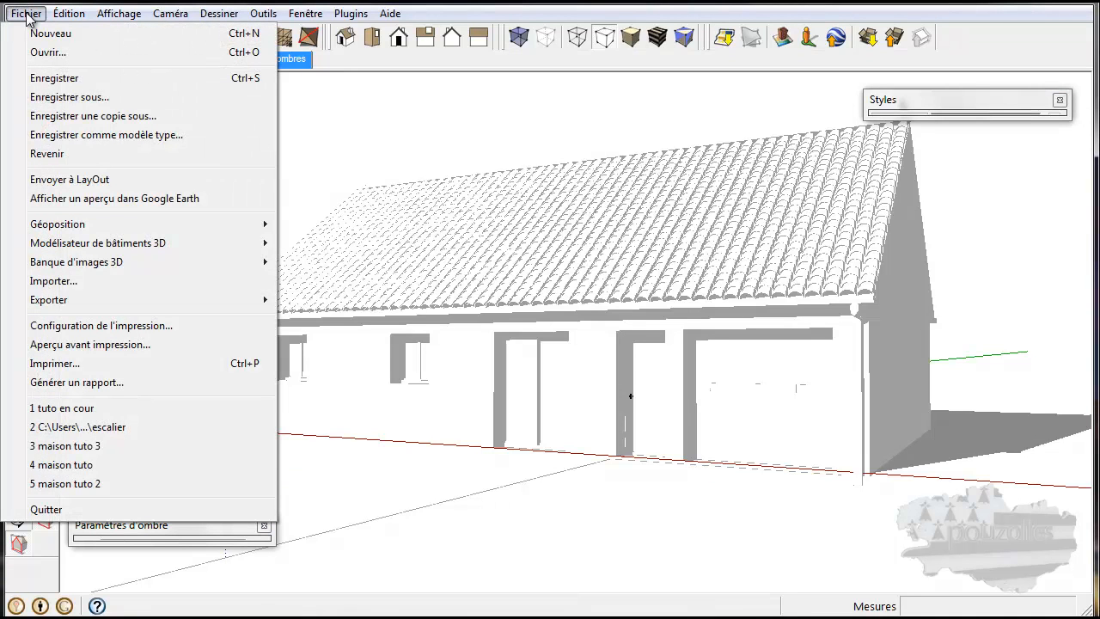
mouse_move(5, 306)
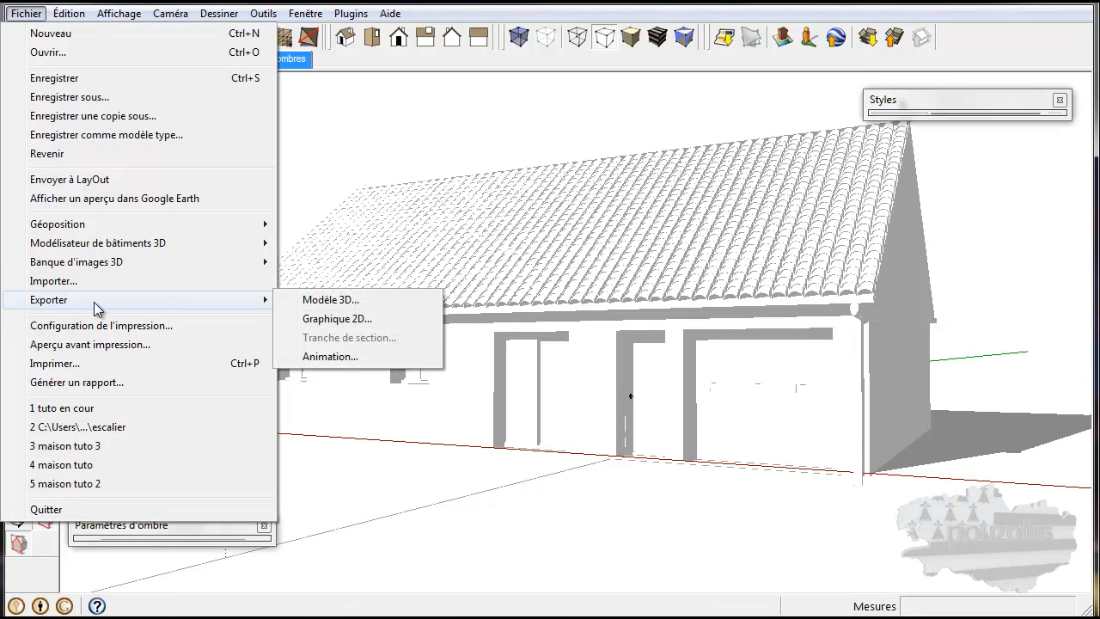
click(337, 359)
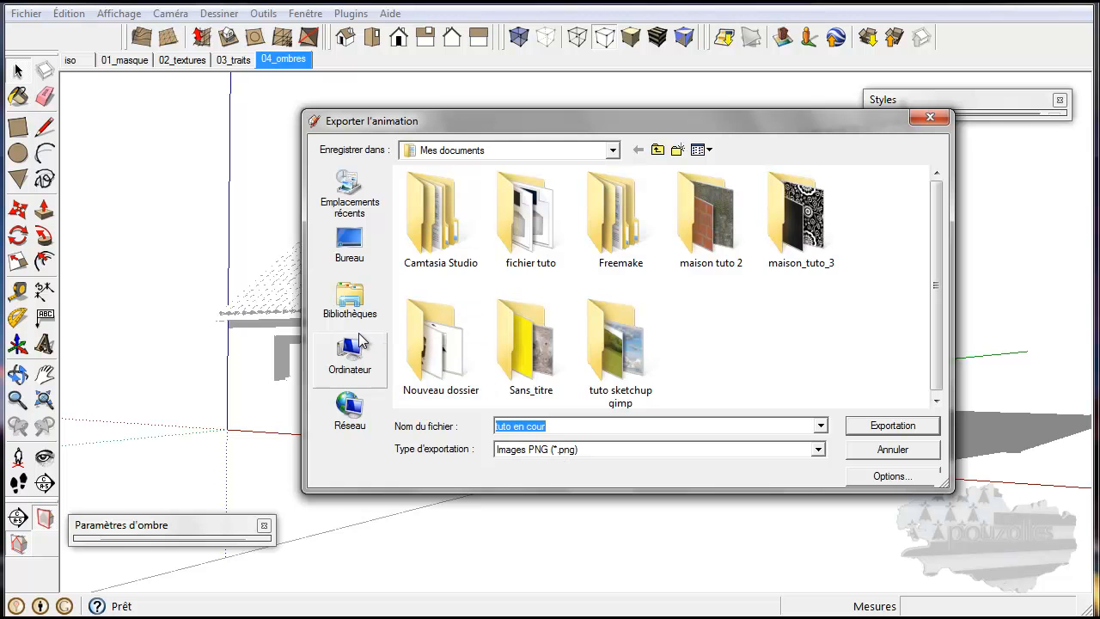
click(350, 308)
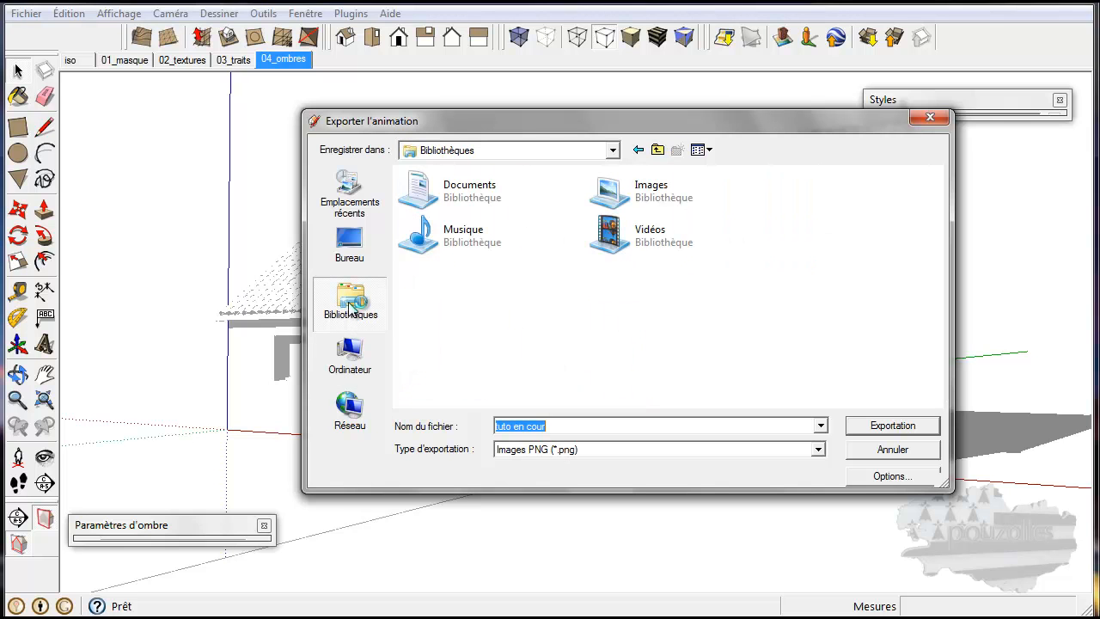
click(453, 199)
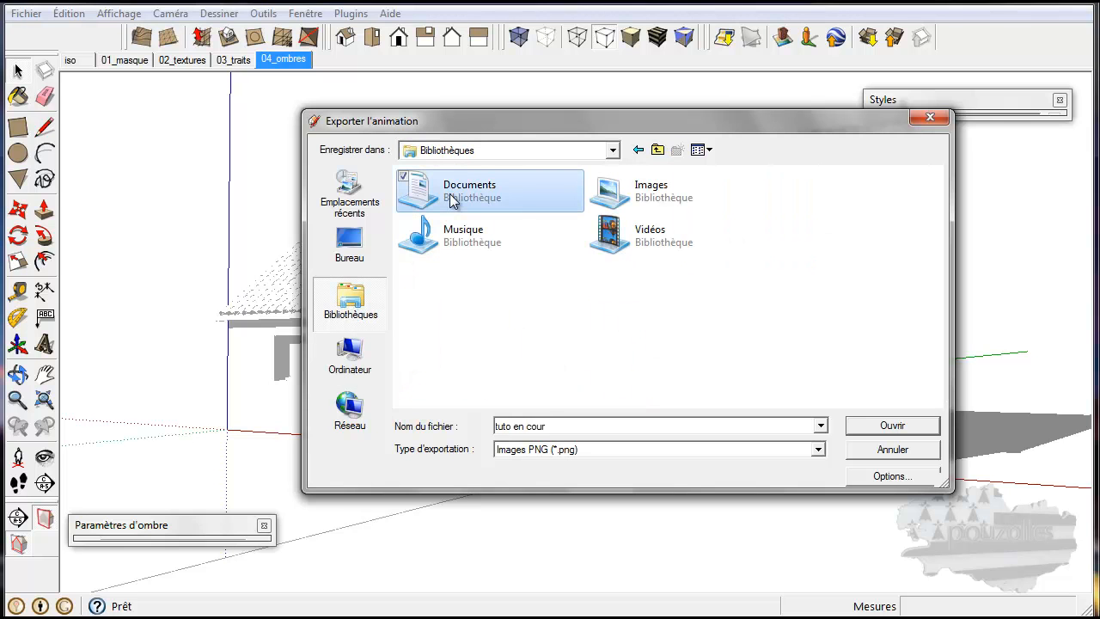
drag(561, 123, 432, 618)
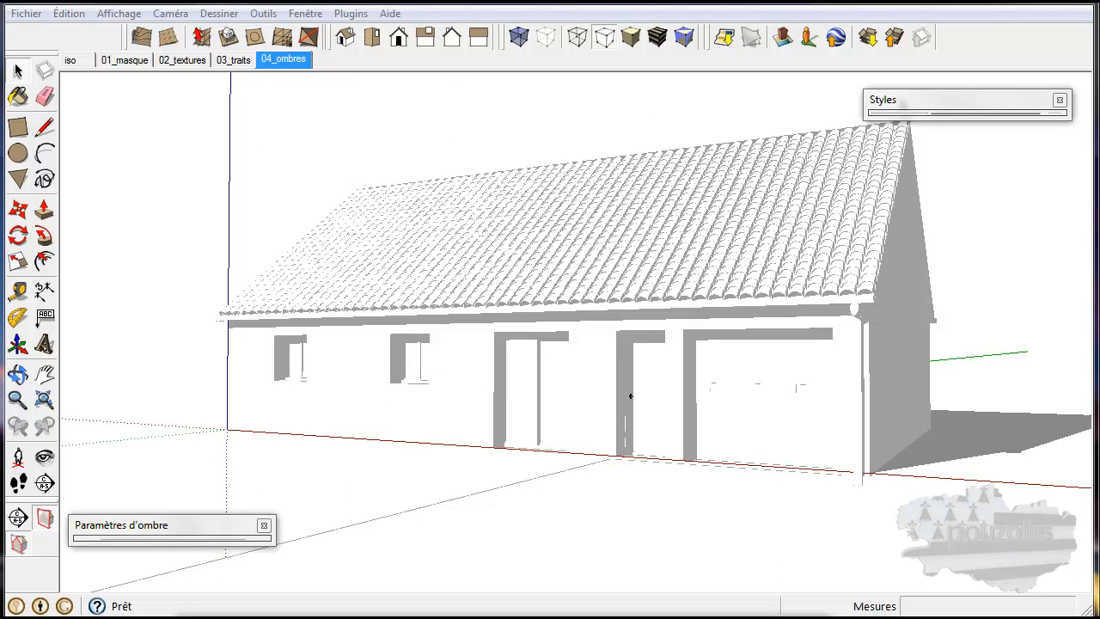
drag(503, 618, 494, 614)
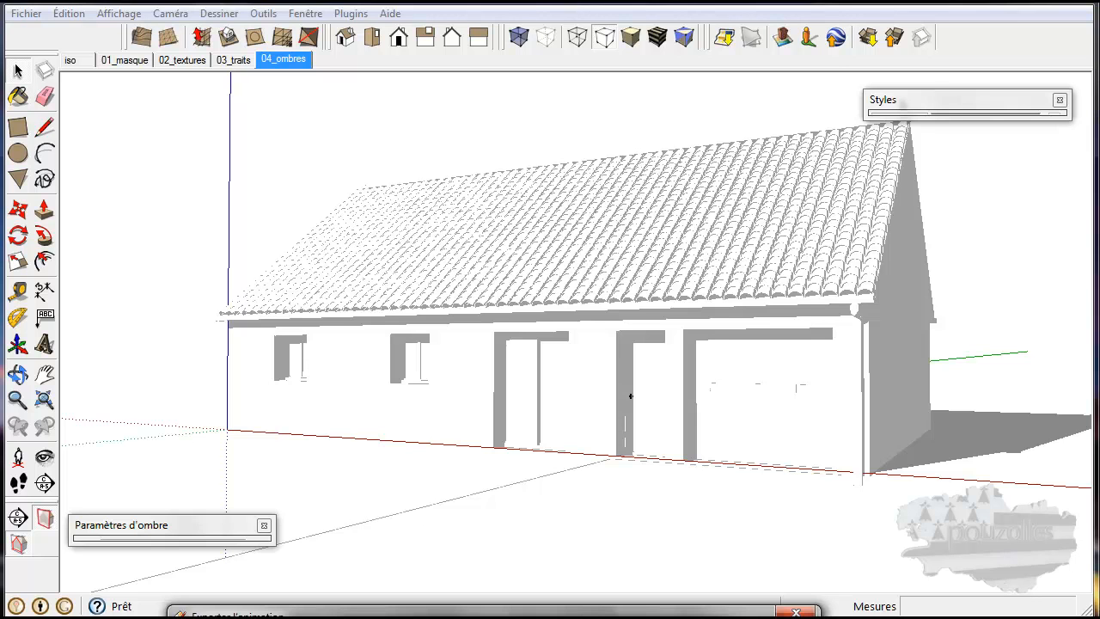
drag(417, 618, 404, 159)
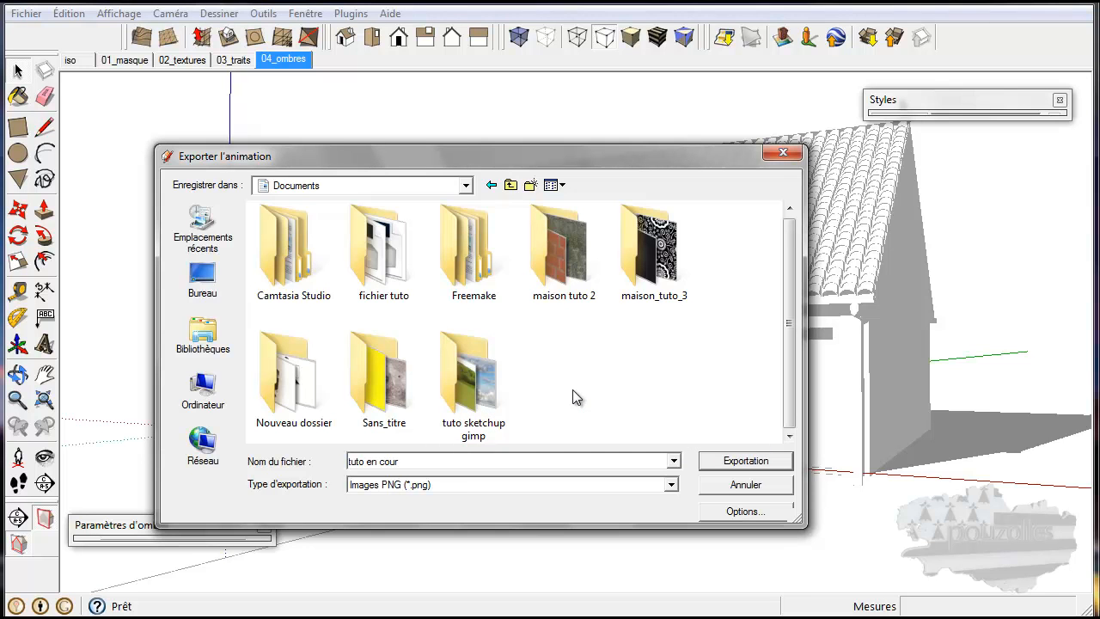
click(465, 397)
double_click(465, 397)
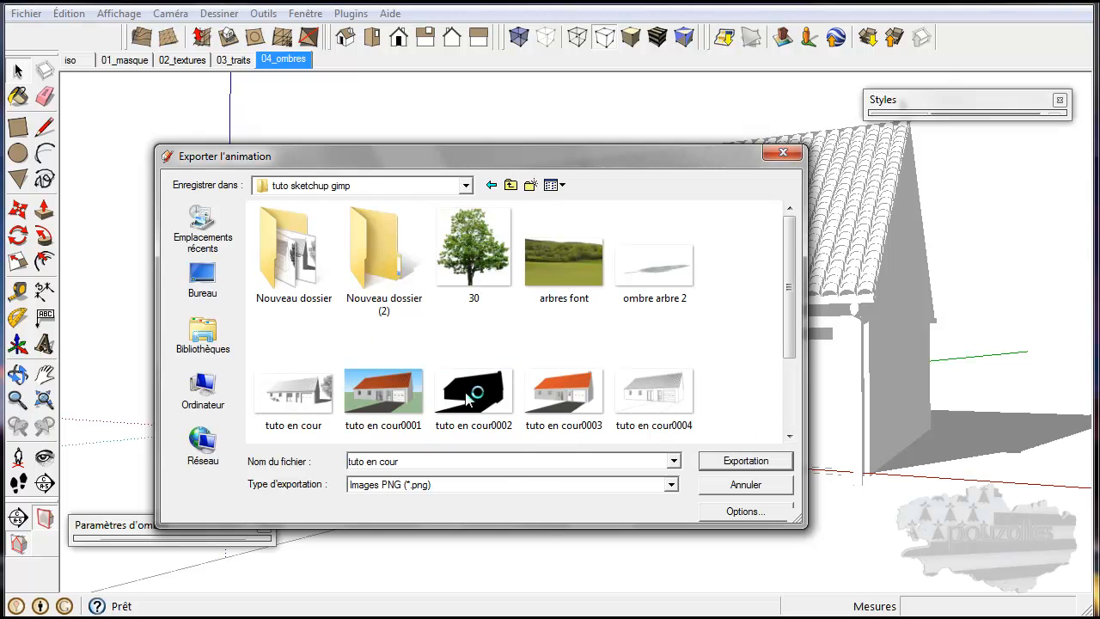
double_click(375, 267)
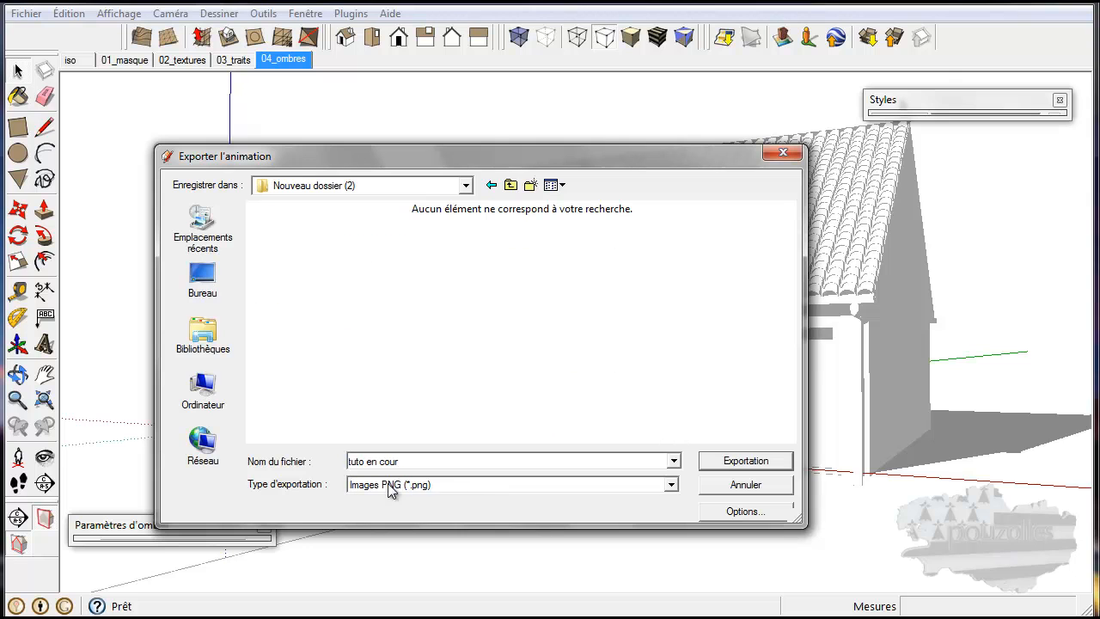
- Export the scenes as PNG images under the file name tuto en cour
click(672, 485)
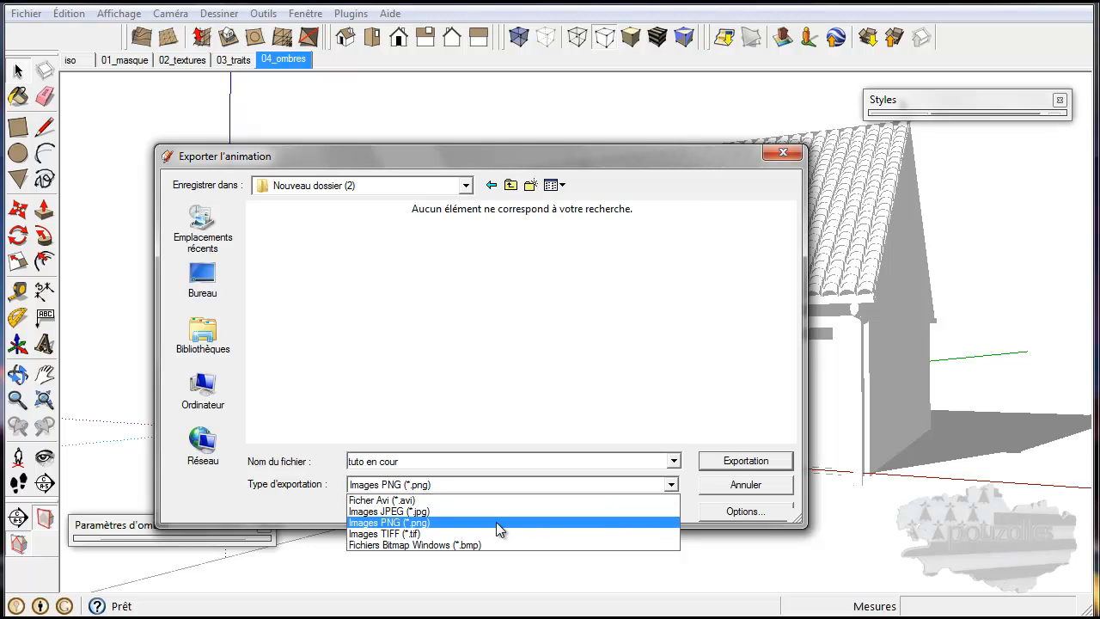
click(750, 465)
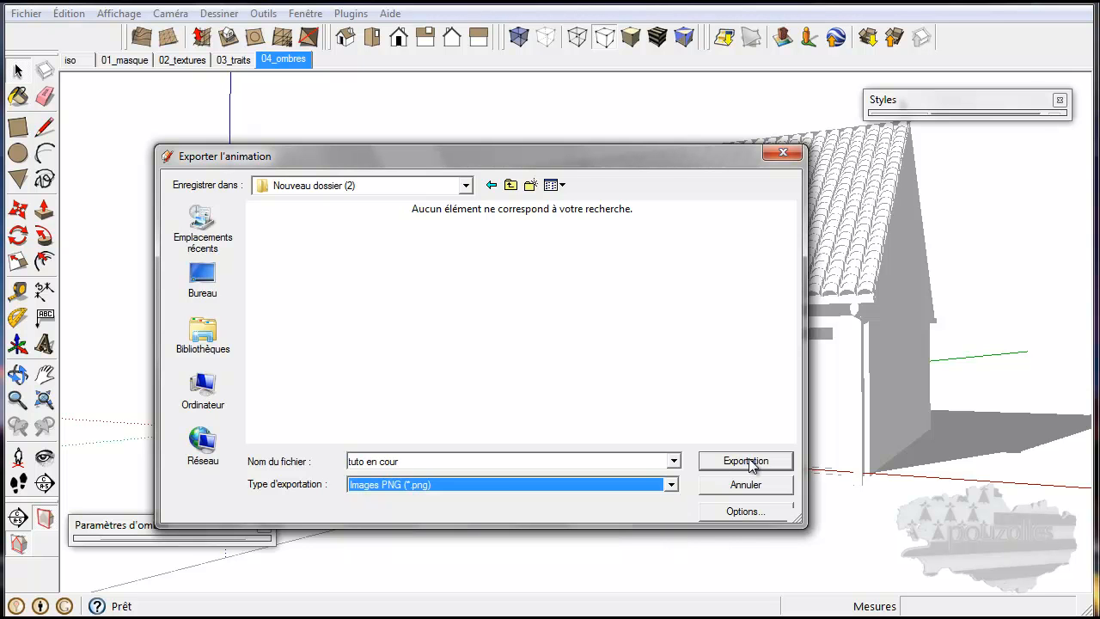
click(746, 462)
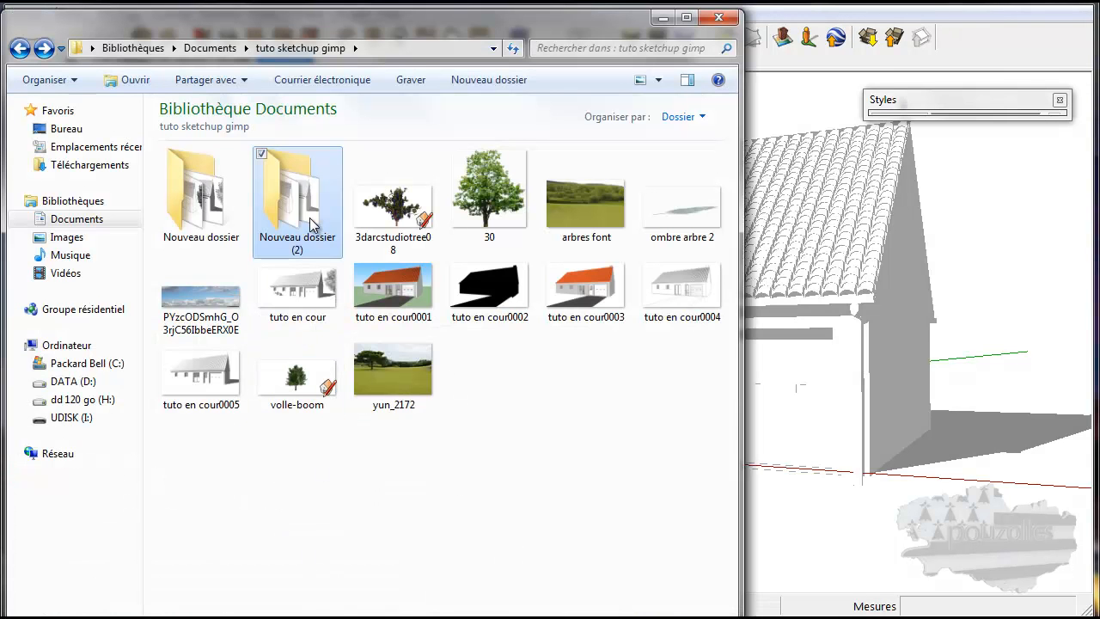
- In Windows Explorer, open the Nouveau dossier (2) folder and rename the image tuto en cour0001 as iso
double_click(311, 222)
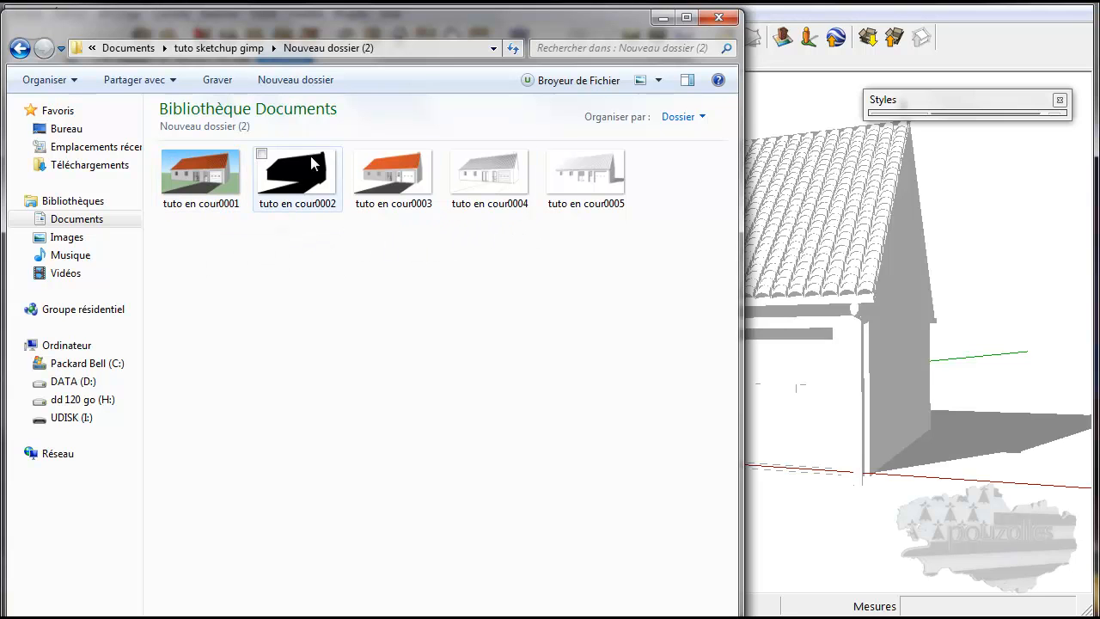
click(193, 182)
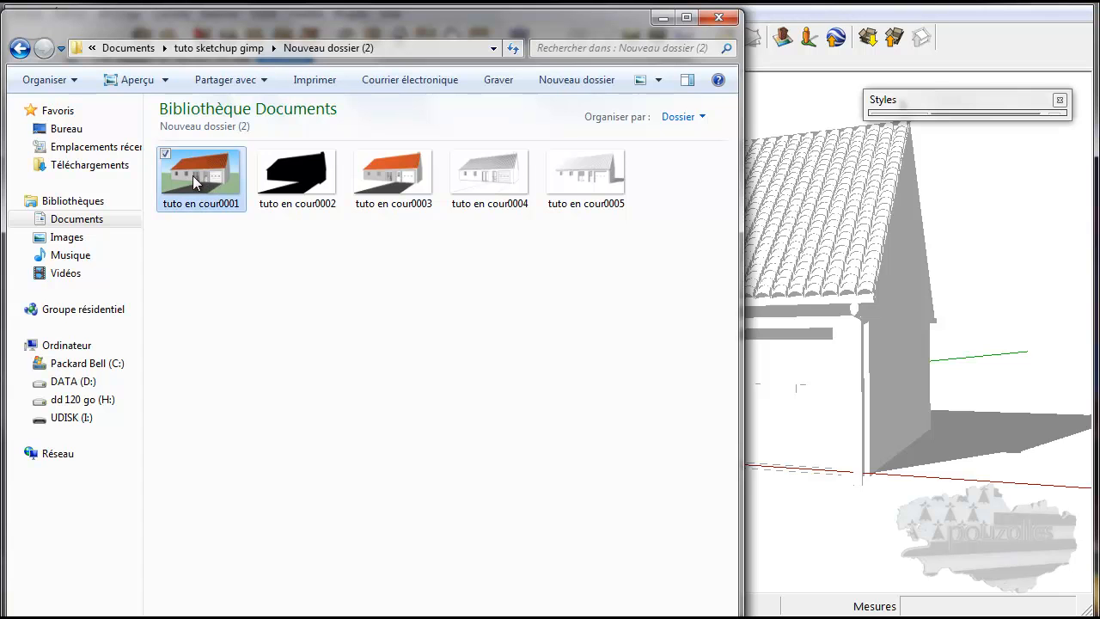
mouse_move(274, 39)
mouse_down()
mouse_move(287, 133)
mouse_move(293, 108)
mouse_up()
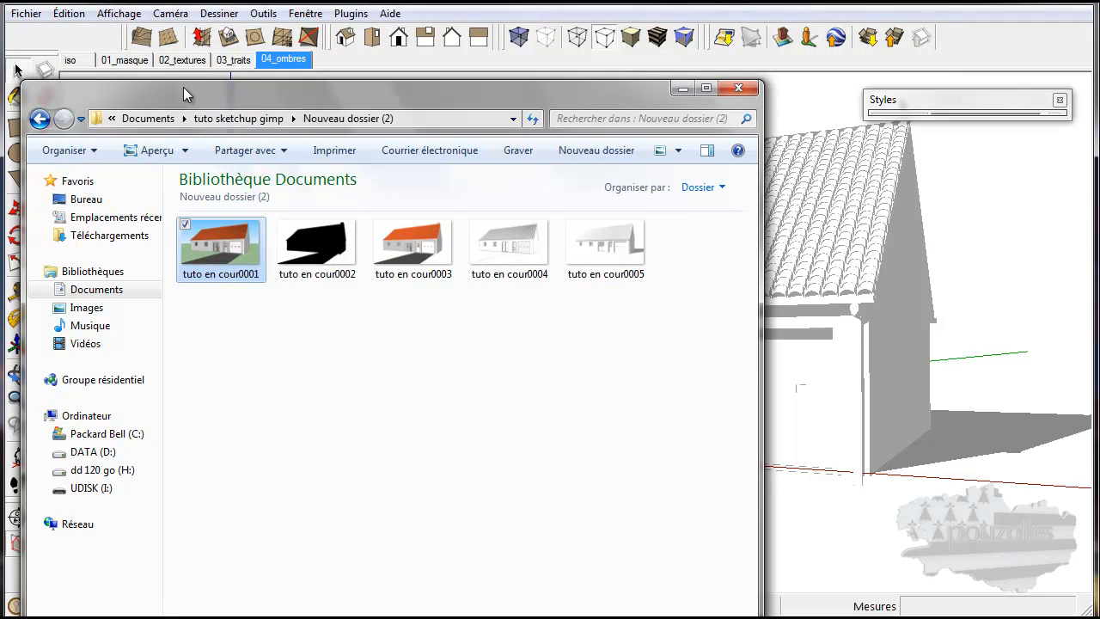
click(214, 275)
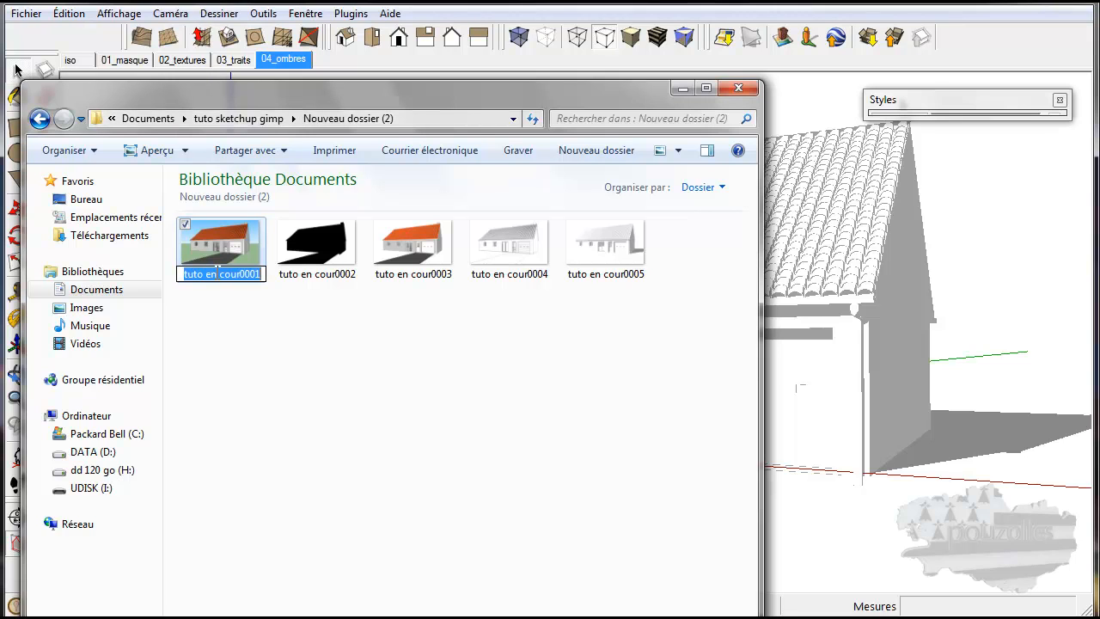
text(iso)
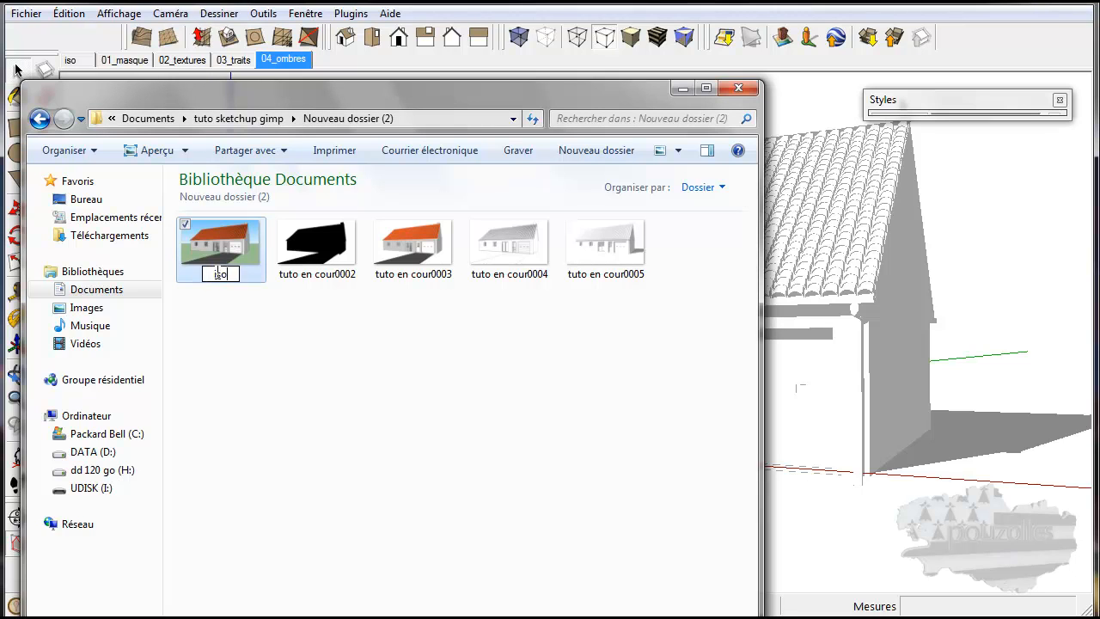
key(Return)
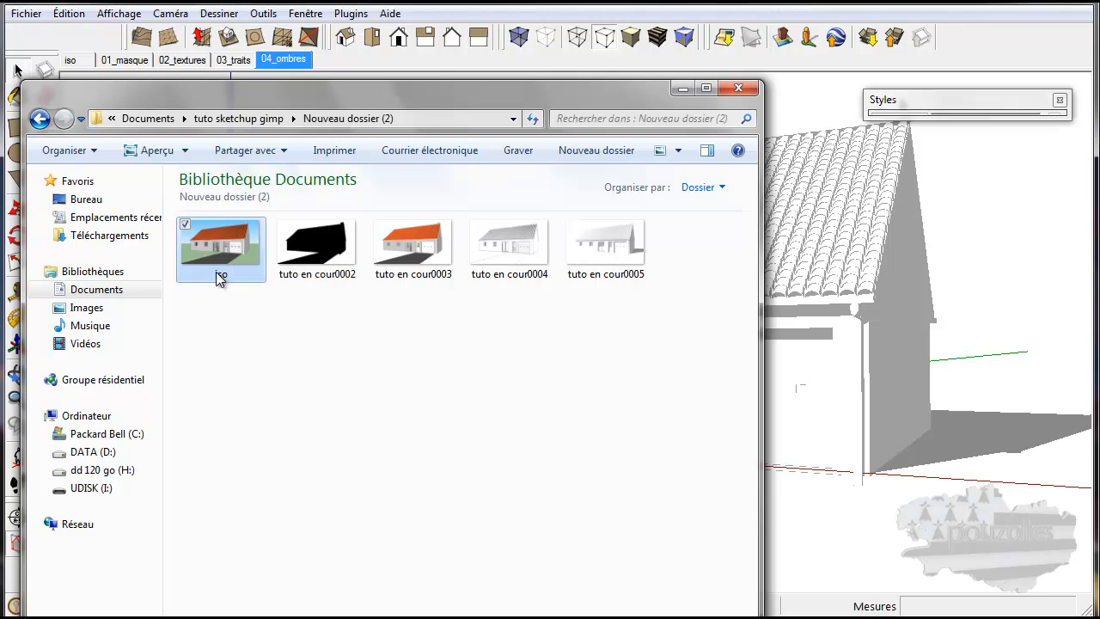
- View the black mask image tuto en cour0002, close it, and rename tuto en cour0003 as textures
click(325, 277)
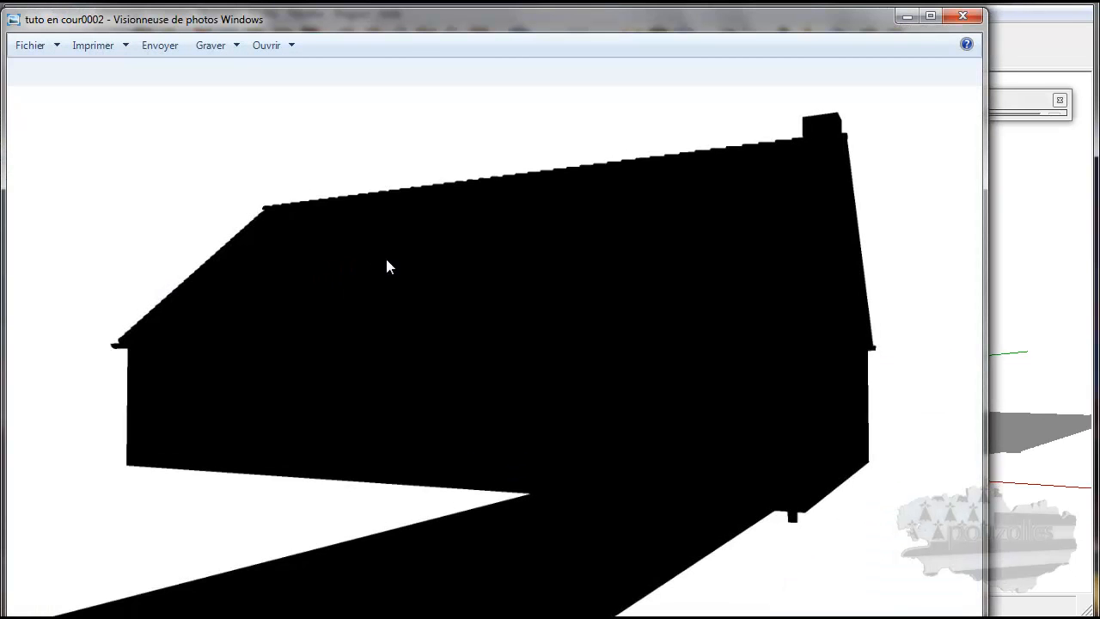
click(963, 17)
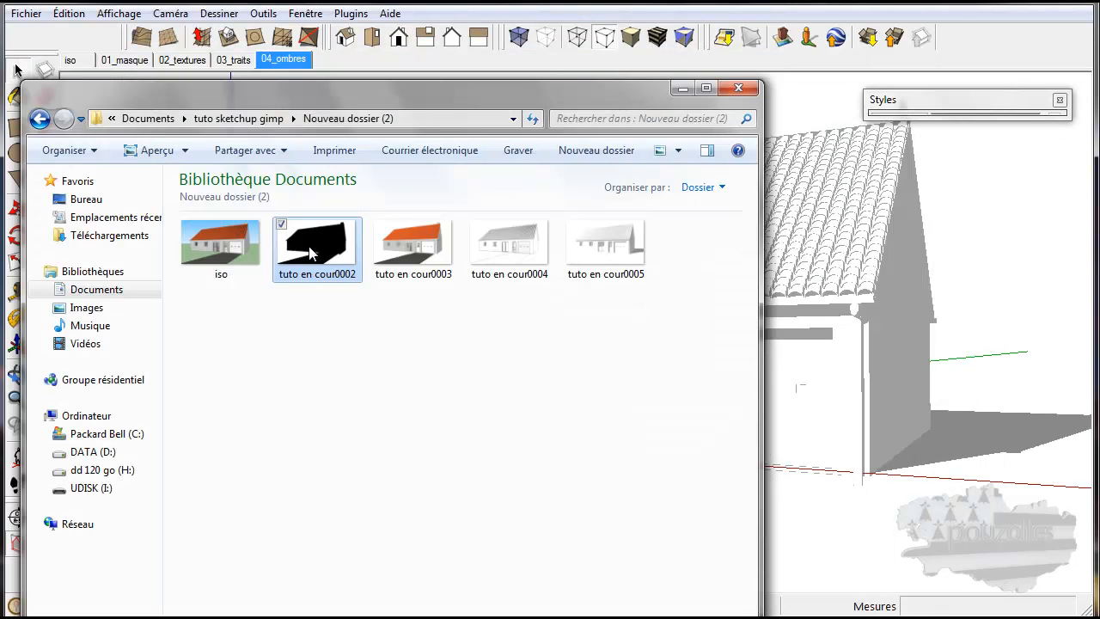
click(414, 282)
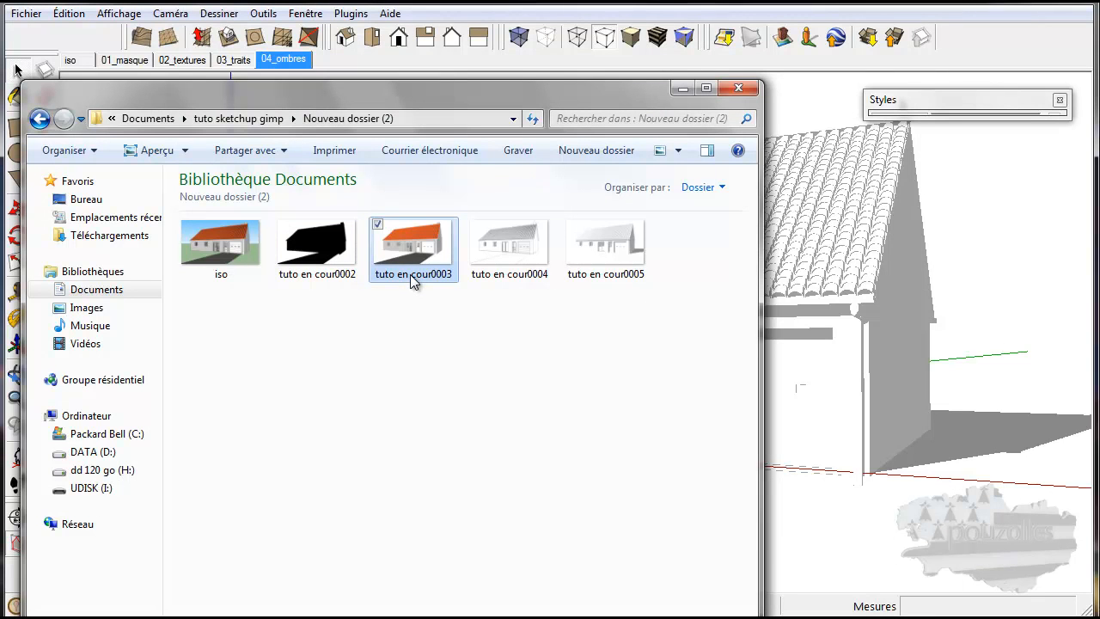
click(413, 276)
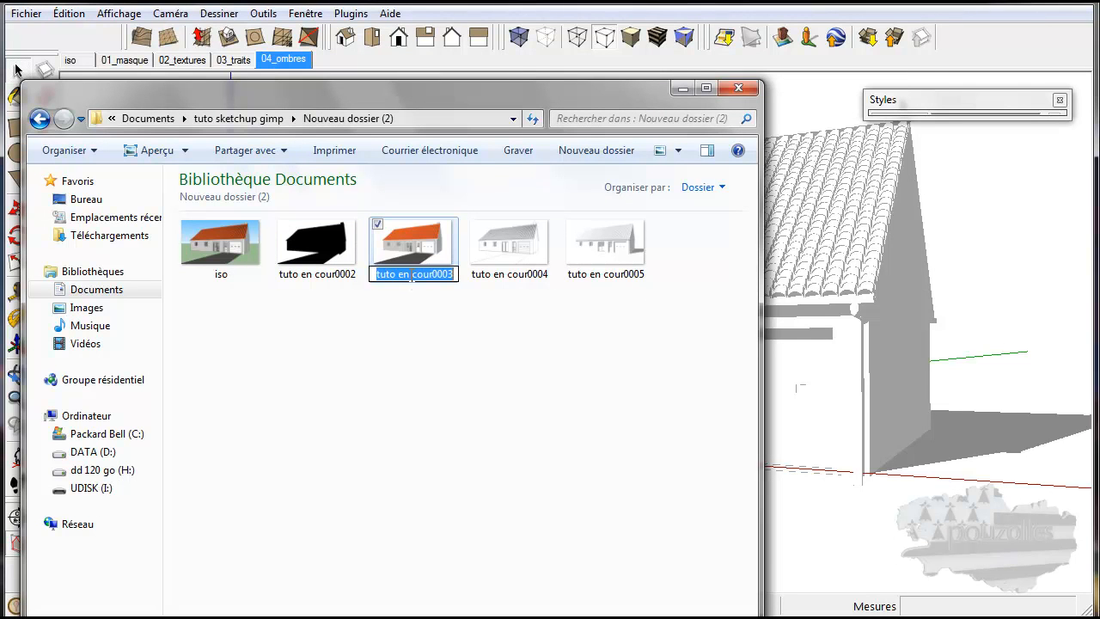
text(textures)
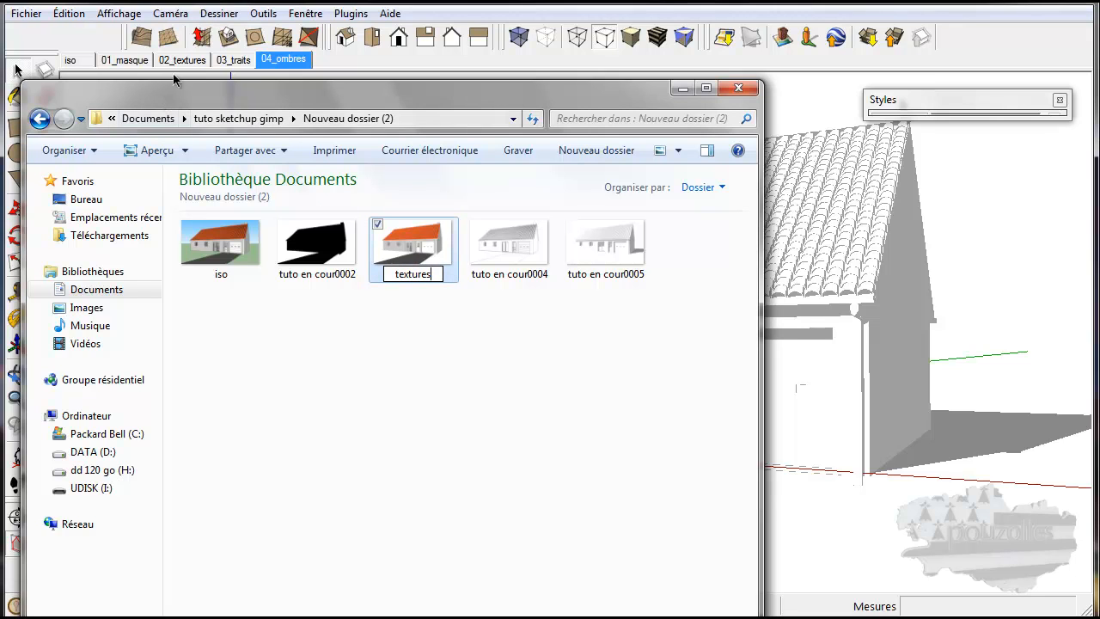
- Rename the image tuto en cour0004 as traits and tuto en cour0005 as ombres
click(511, 269)
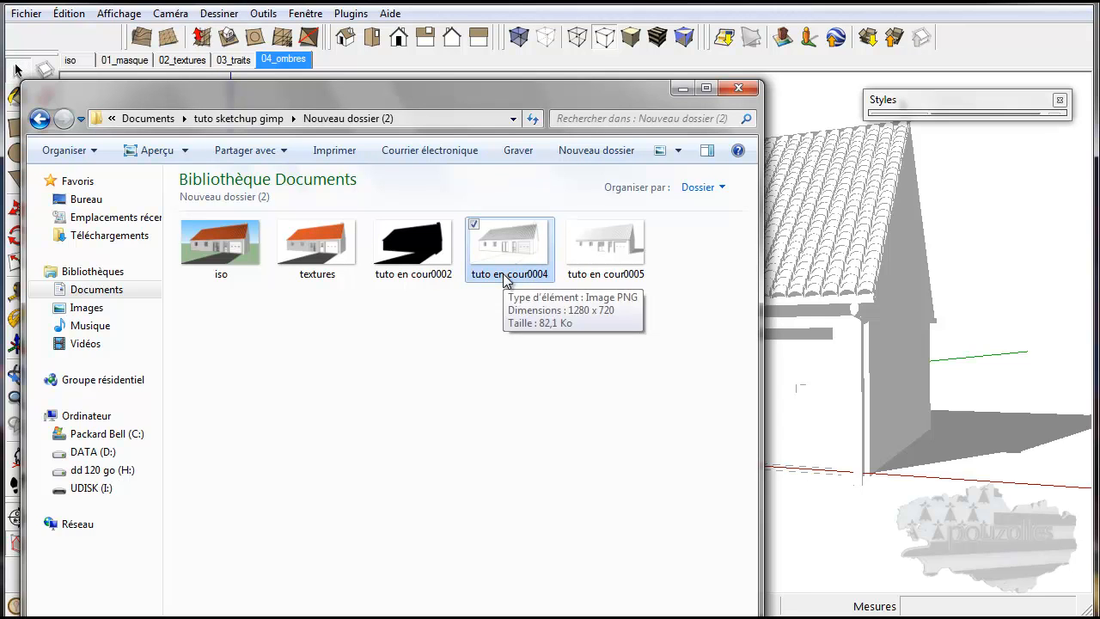
click(504, 274)
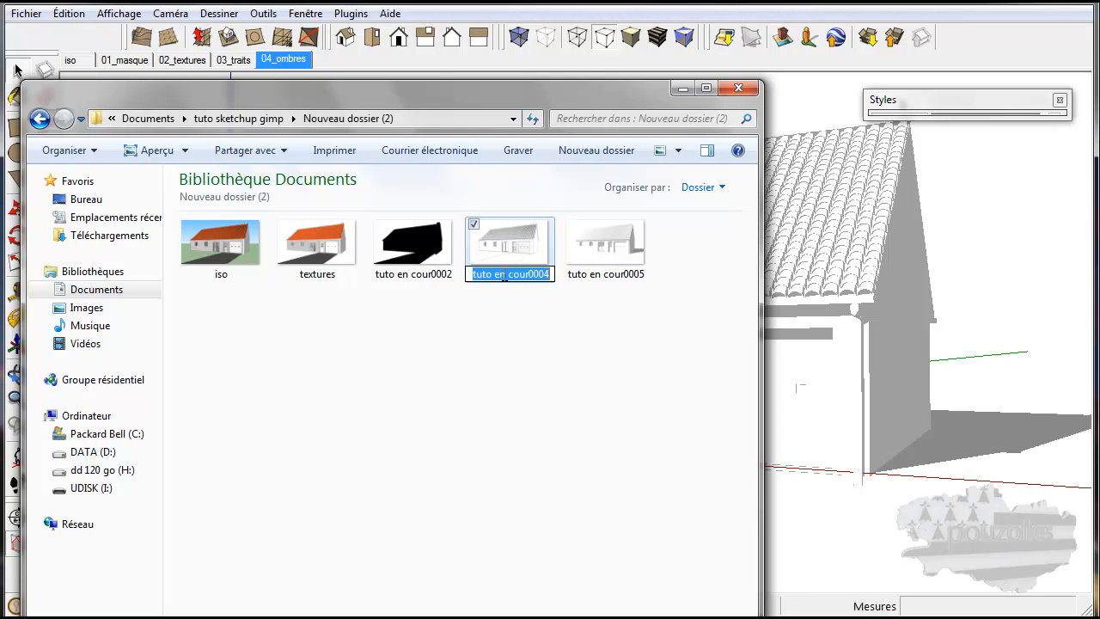
text(traits)
key(Return)
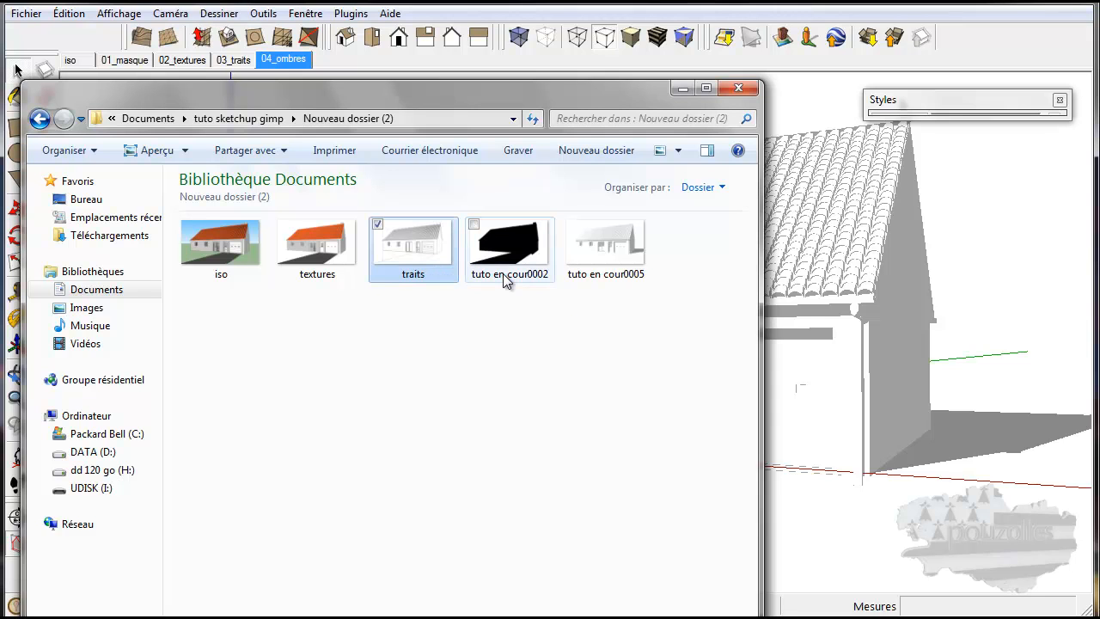
click(593, 284)
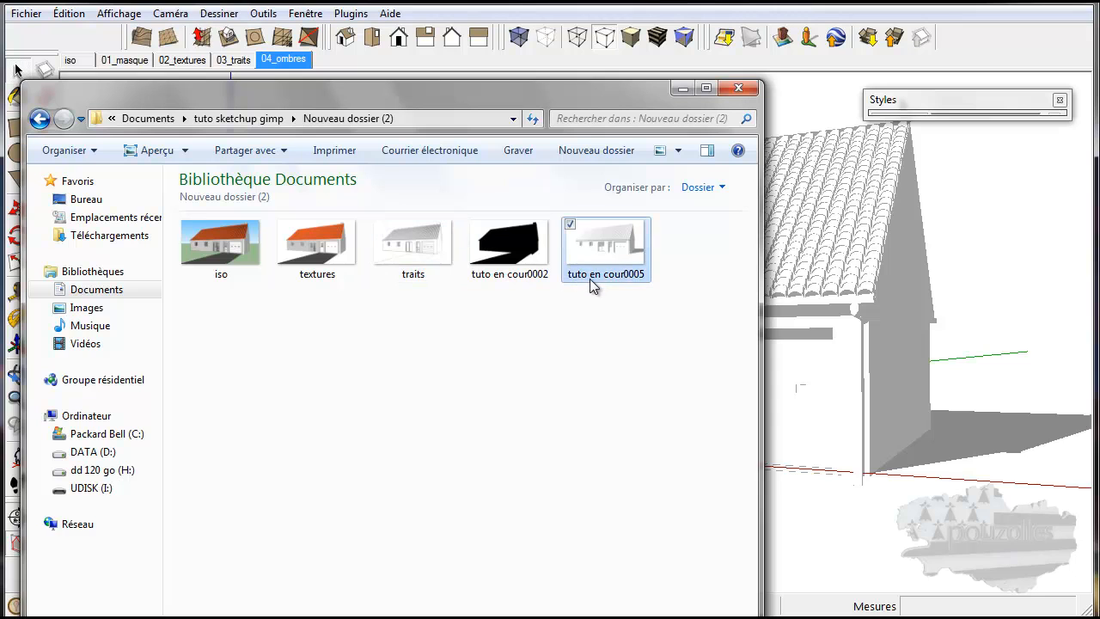
click(593, 277)
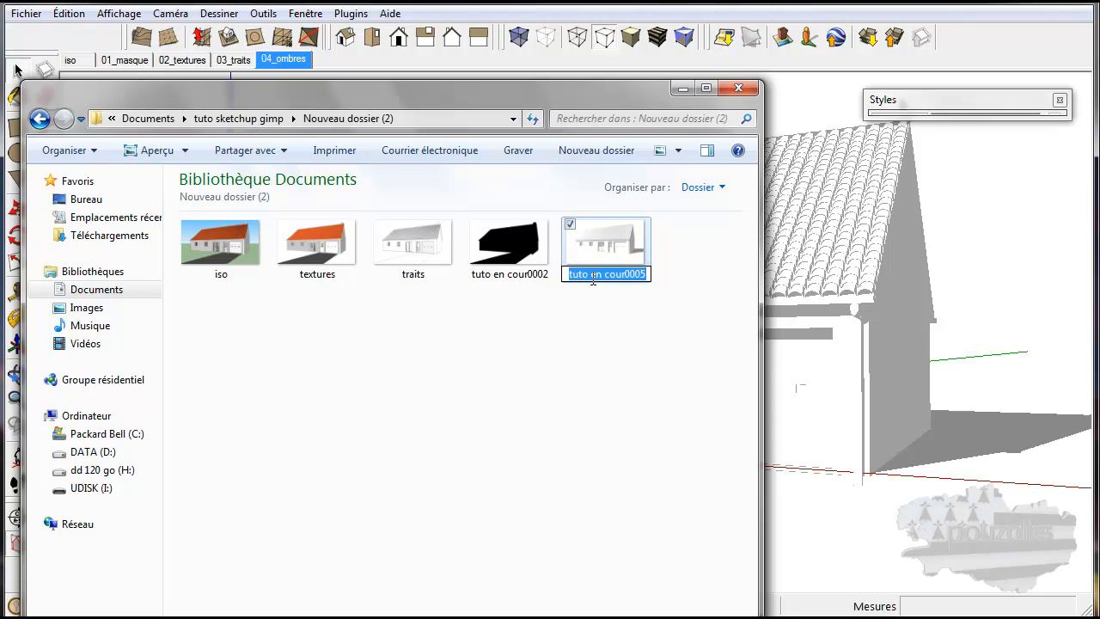
text(ombres)
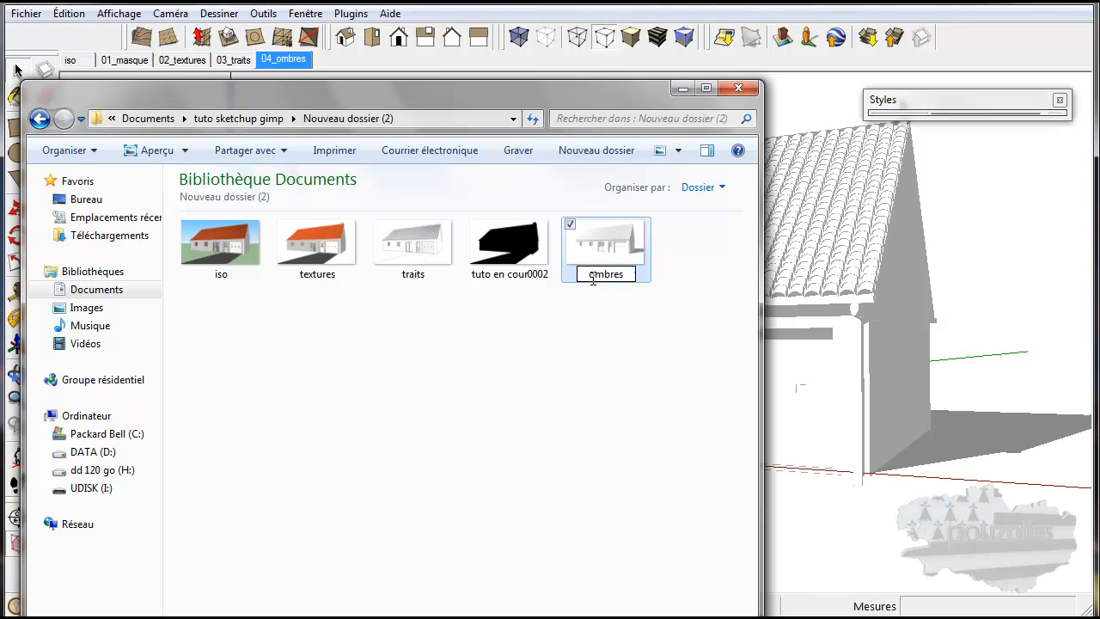
key(Return)
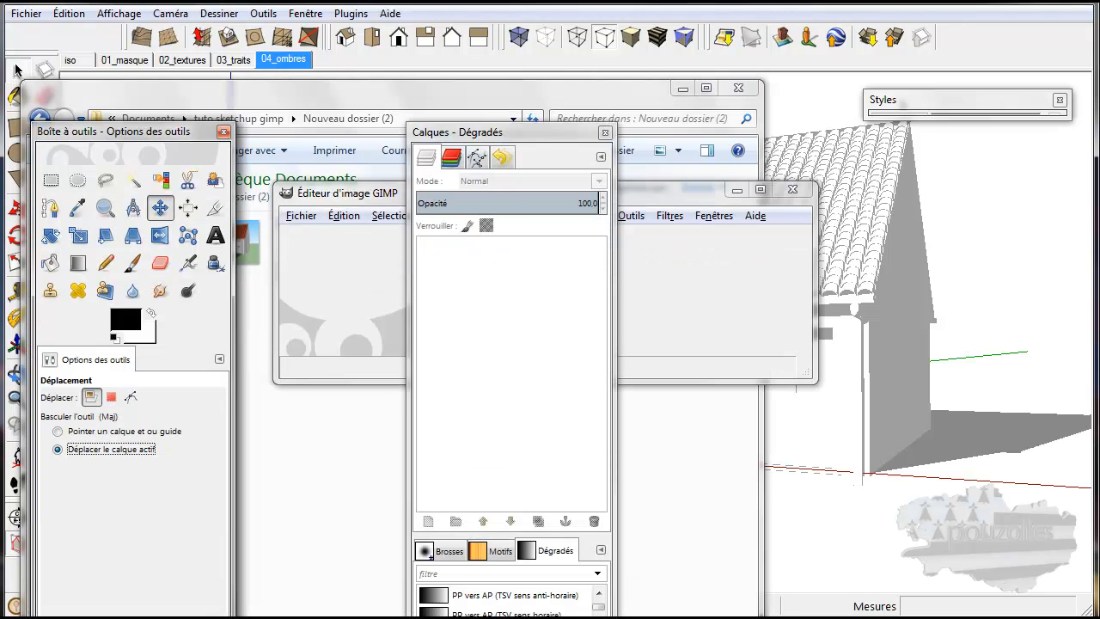
- Switch to GIMP and move the layers dock and the image editor window clear of each other
drag(532, 136, 990, 83)
drag(535, 197, 525, 113)
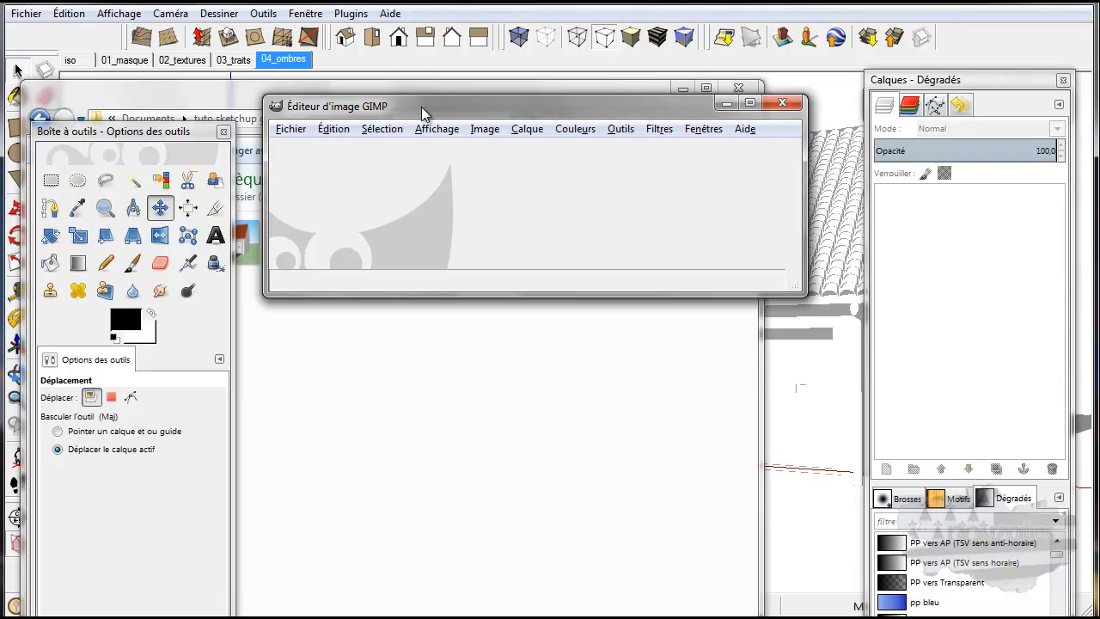
drag(421, 107, 433, 79)
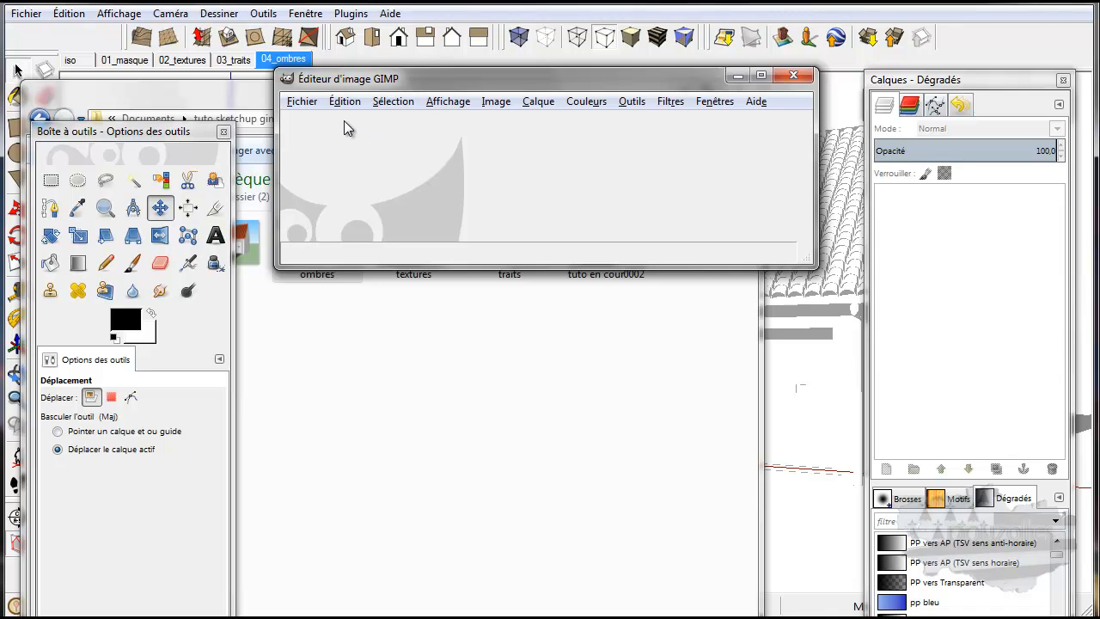
- Open iso.png, ombres.png, textures.png and traits.png from the Nouveau dossier (2) folder together as layers of one image
click(301, 102)
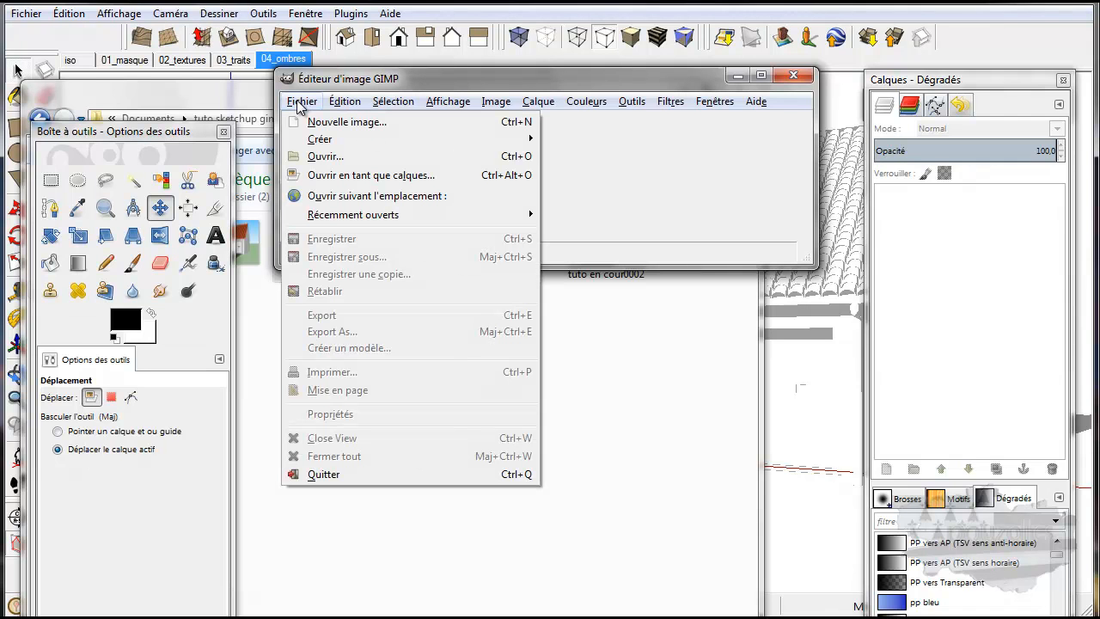
click(331, 179)
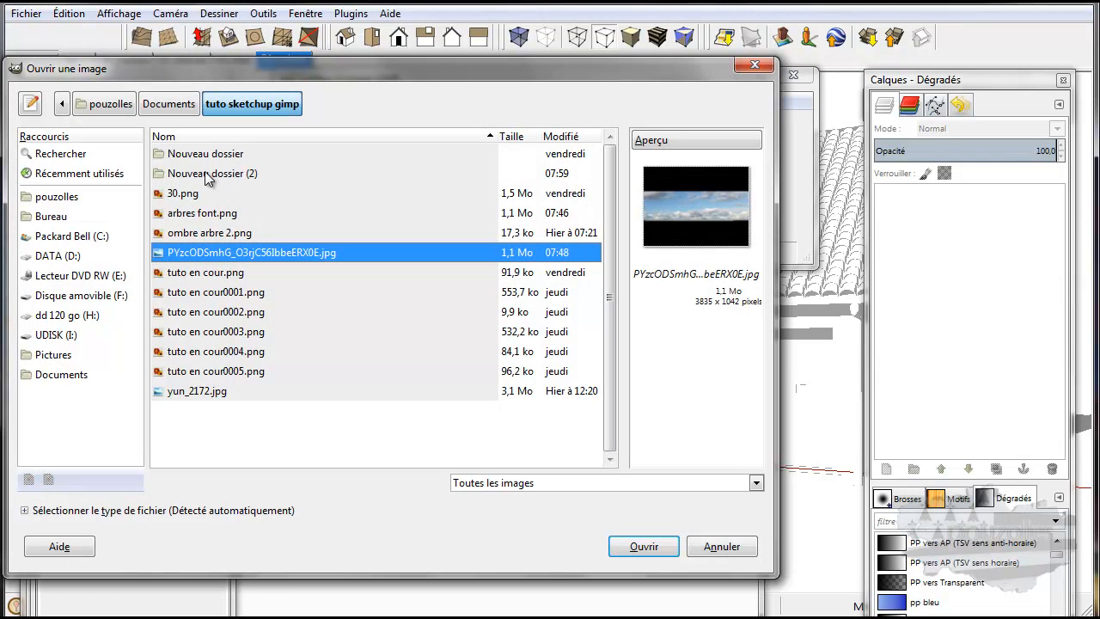
double_click(207, 174)
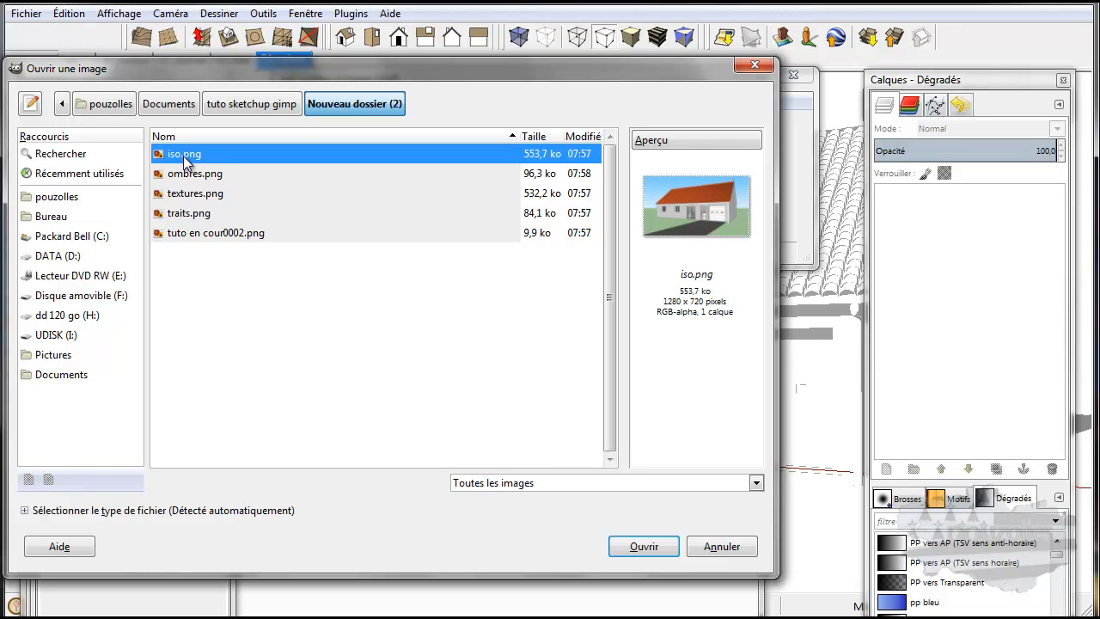
ctrl+click(196, 175)
ctrl+click(204, 194)
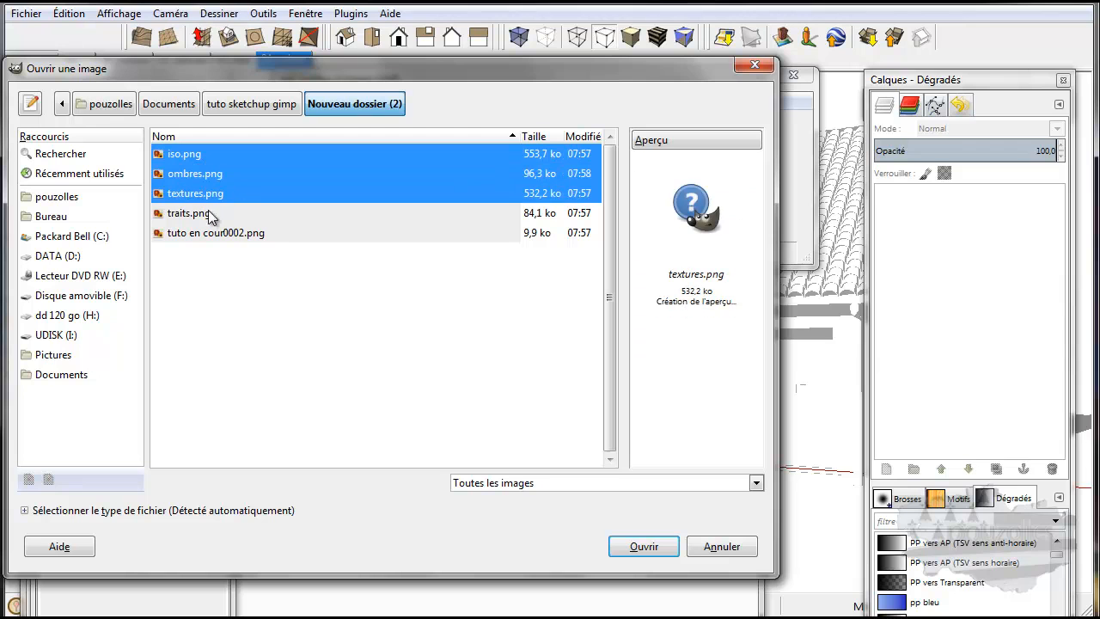
ctrl+click(203, 215)
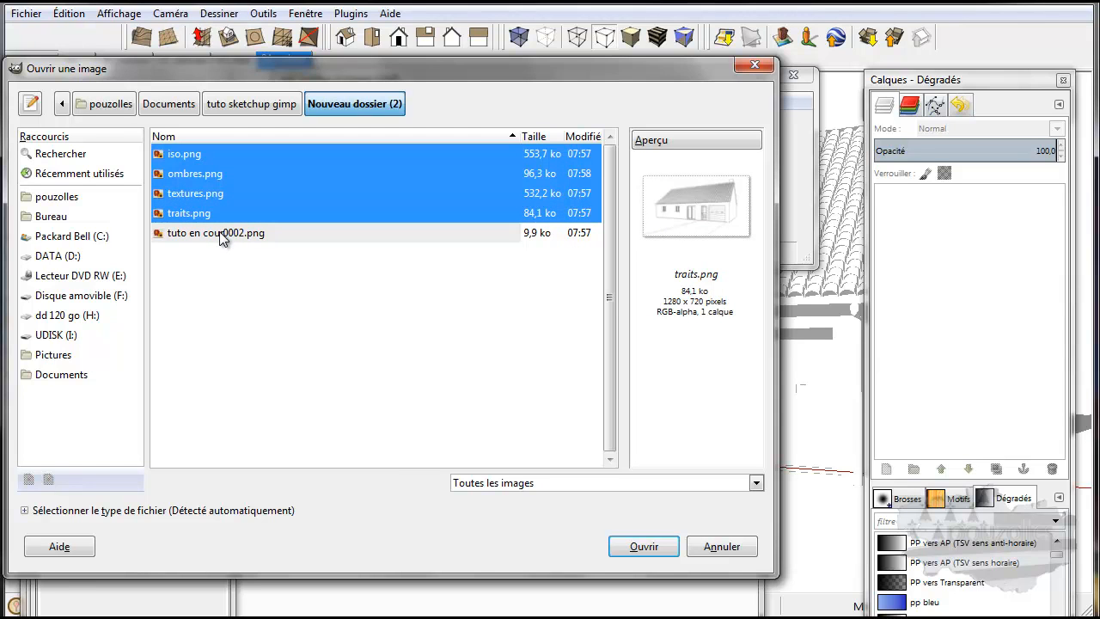
click(644, 547)
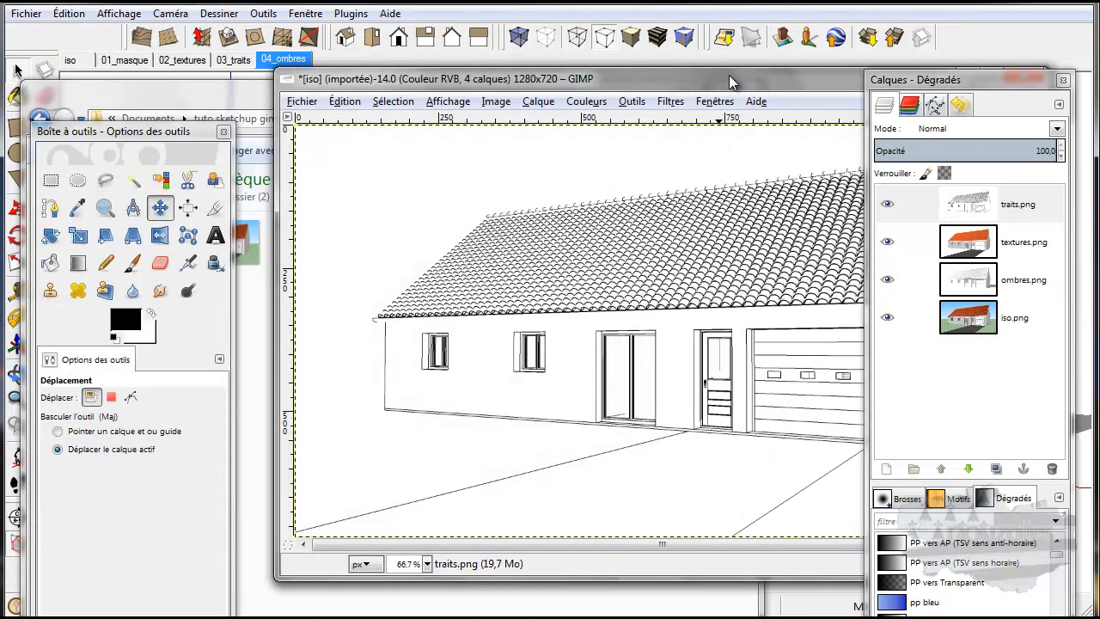
- Bring the whole house into view and raise the ombres.png layer one level, above textures.png
drag(729, 75, 606, 40)
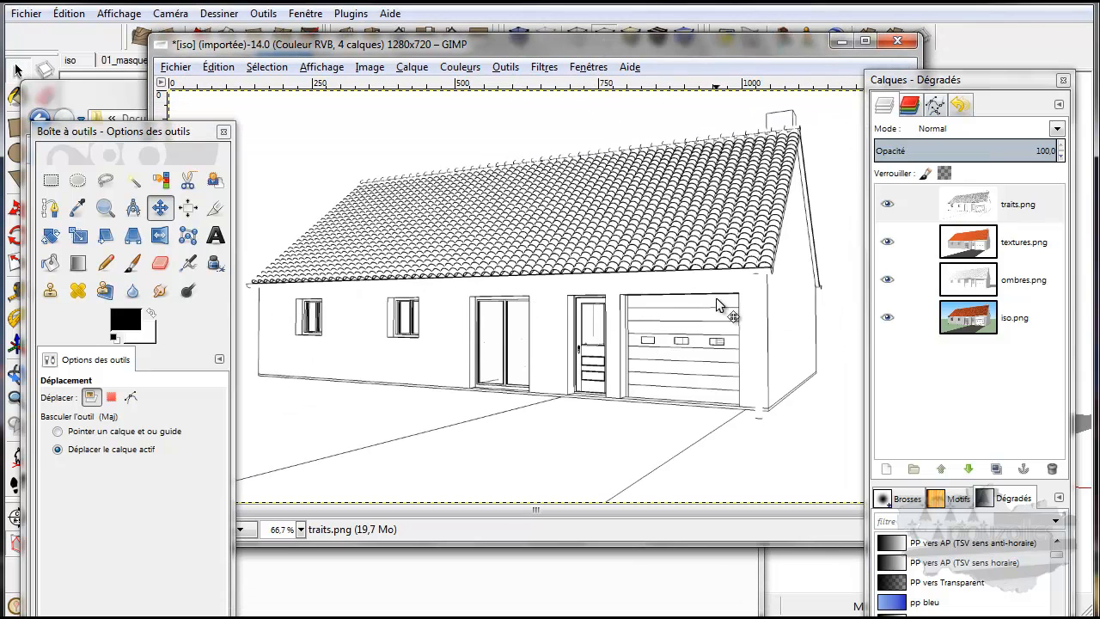
click(1025, 287)
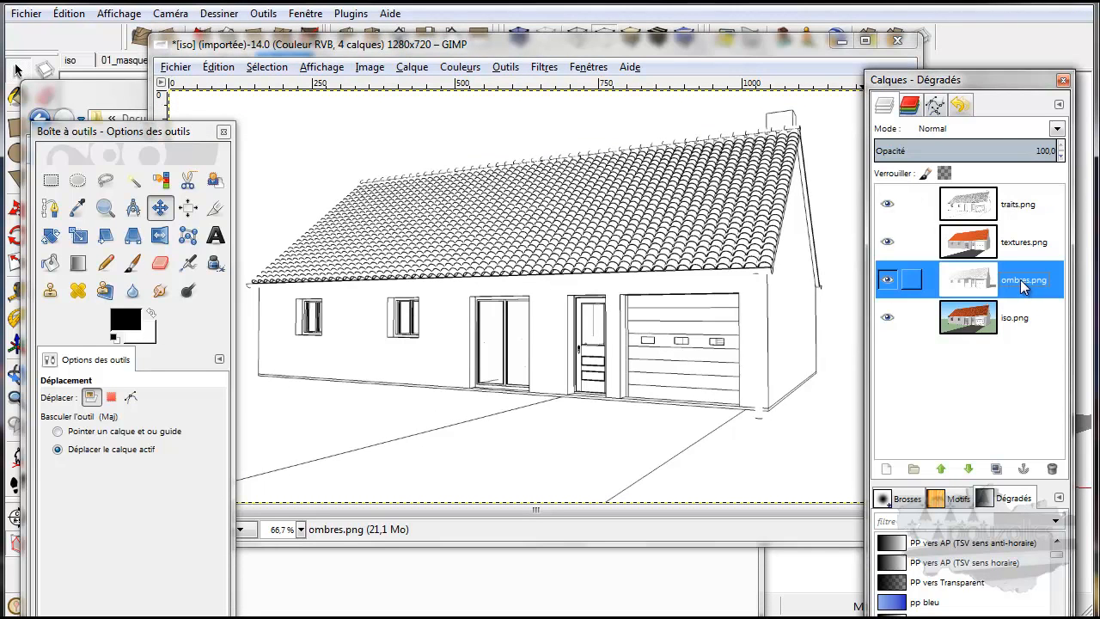
click(942, 469)
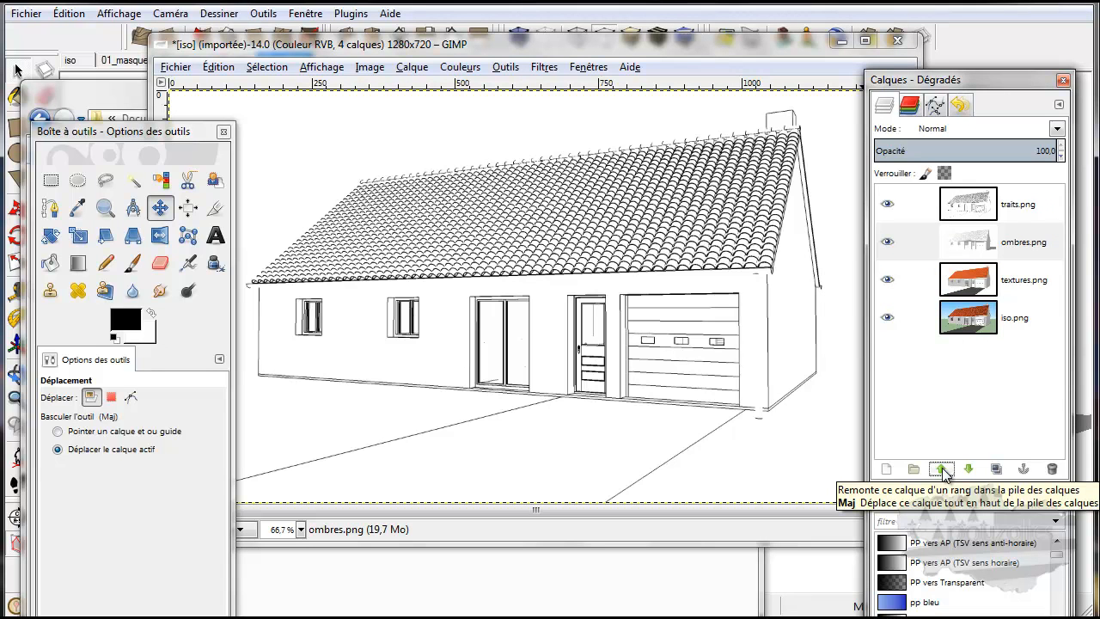
- Set the blend mode of the traits.png layer and of the ombres.png layer to Multiplier
click(983, 208)
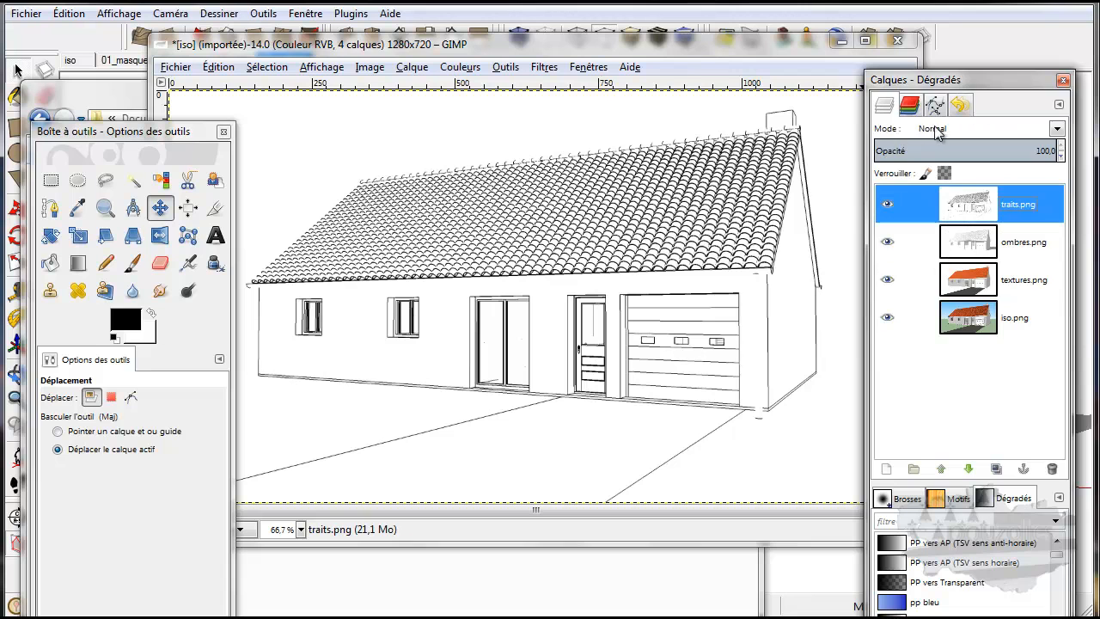
click(1057, 128)
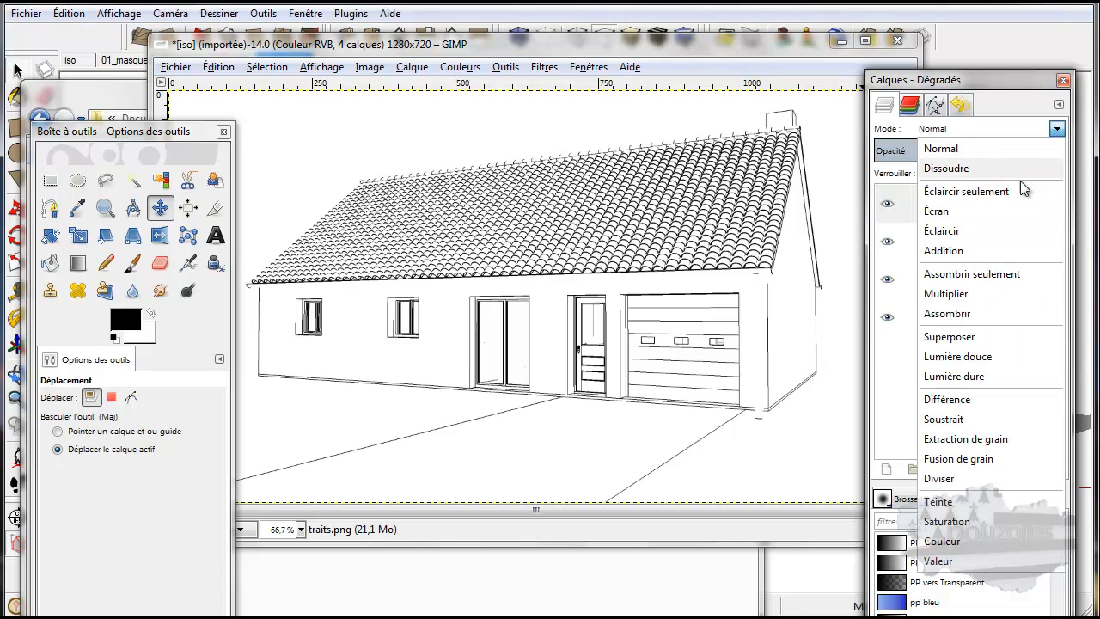
click(970, 297)
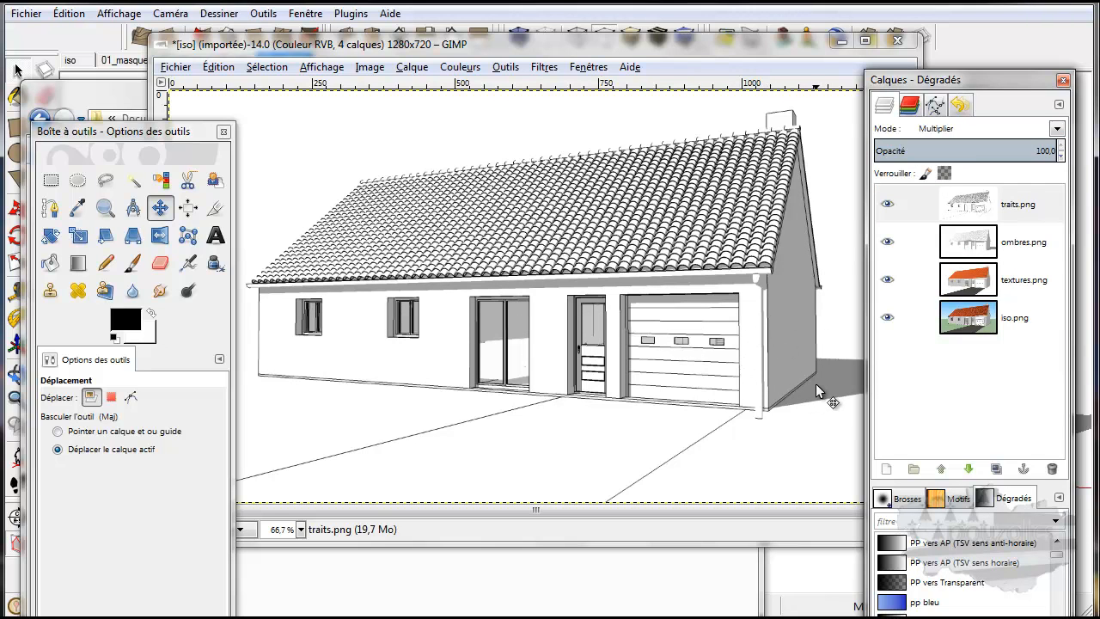
click(983, 240)
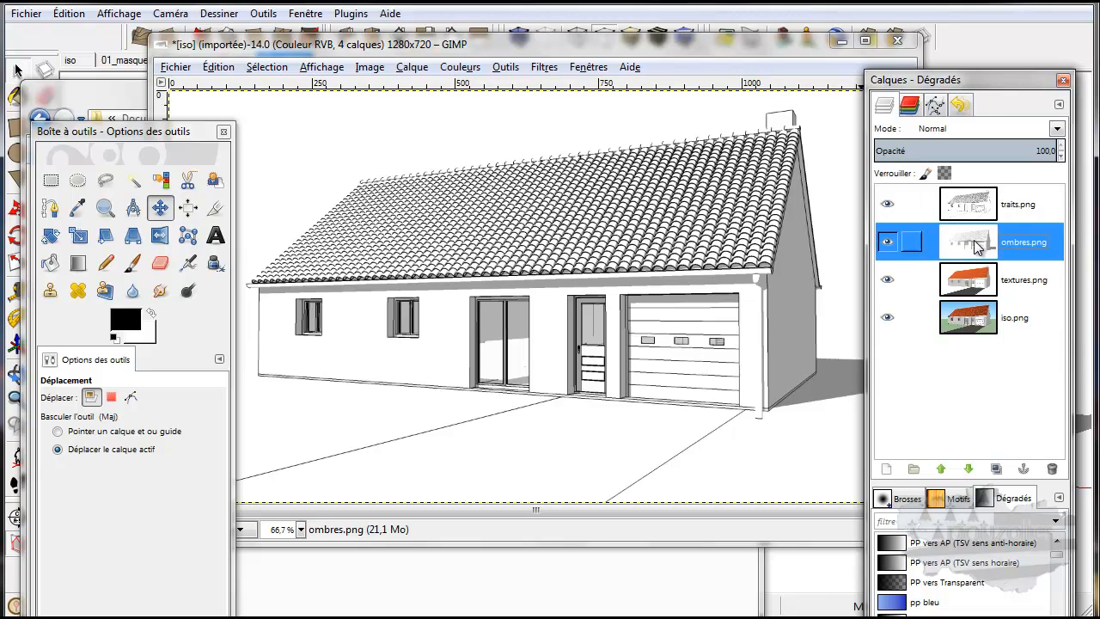
click(1058, 130)
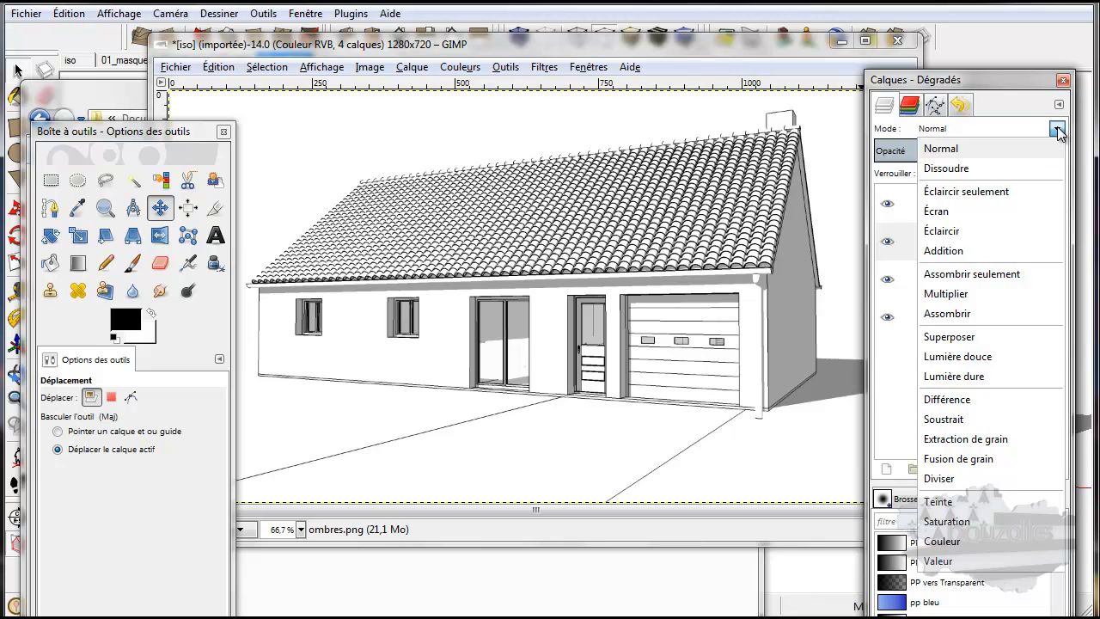
click(972, 294)
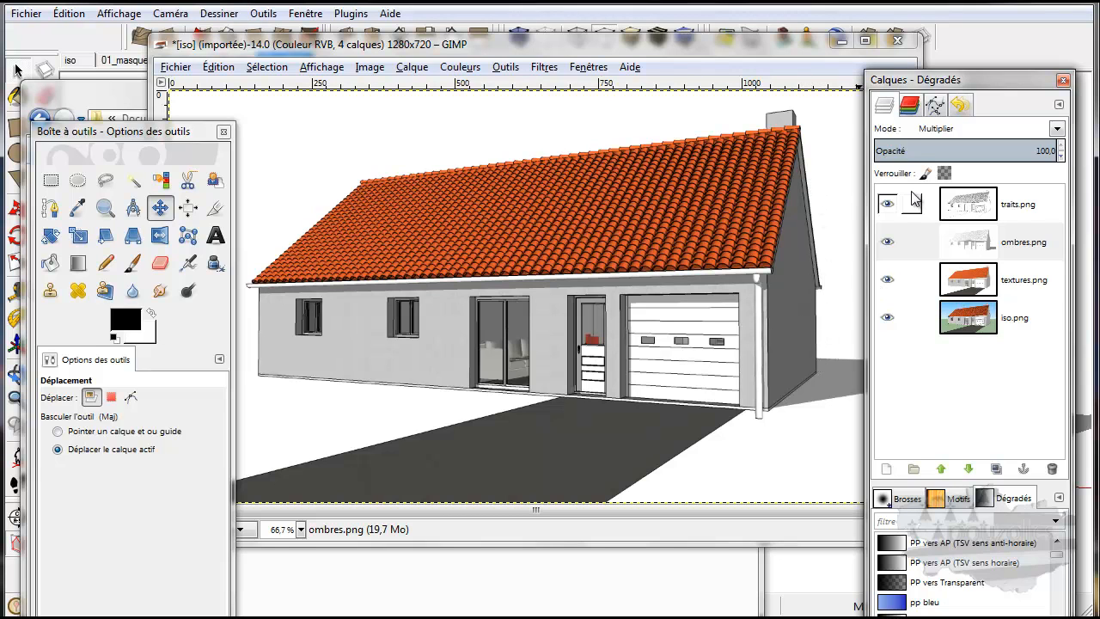
- Lower the opacity of the traits.png layer to 72.3 to soften the line work
click(976, 210)
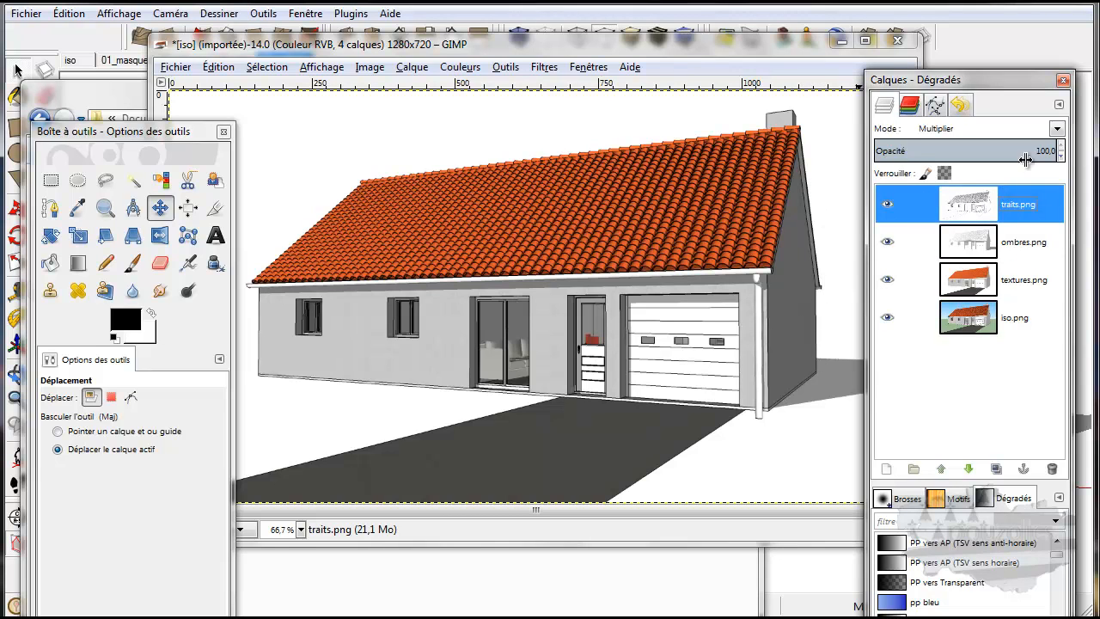
click(1055, 148)
drag(1055, 148, 1006, 148)
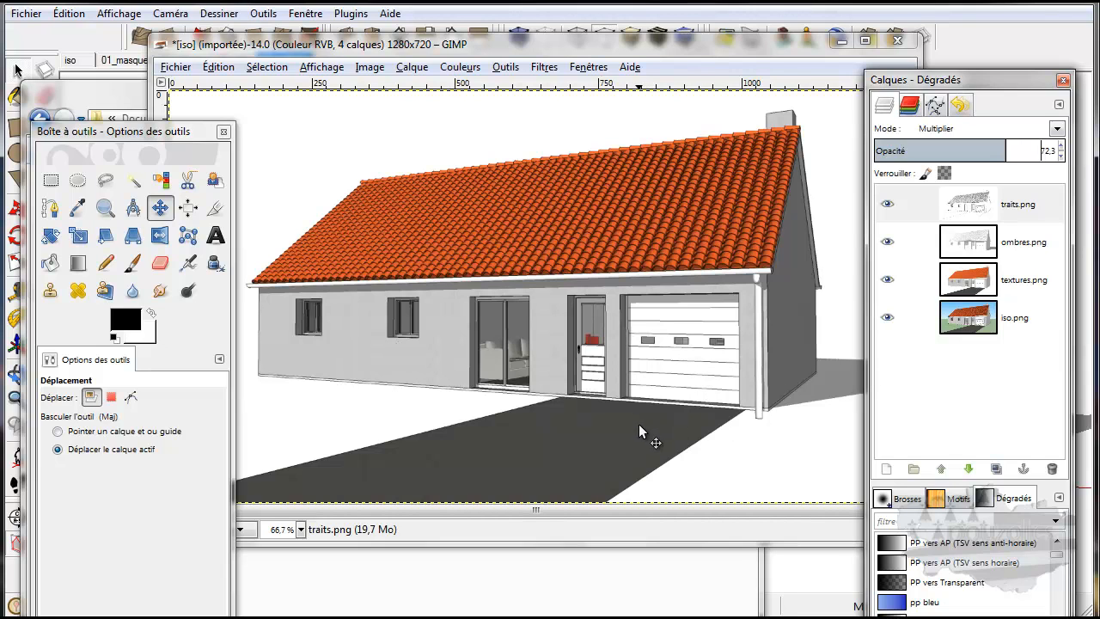
click(941, 405)
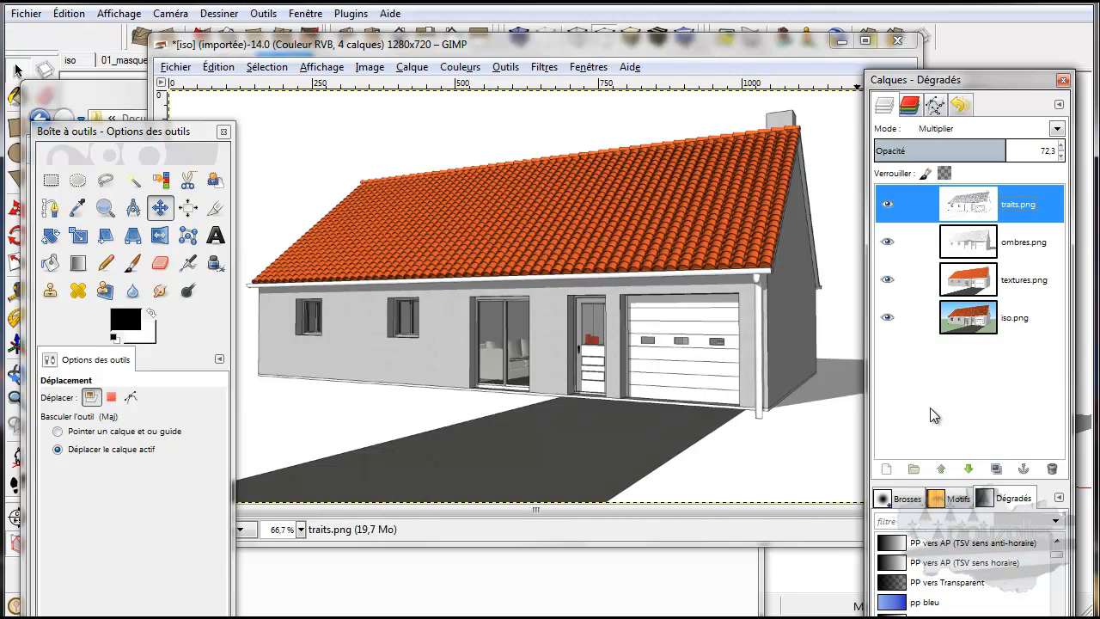
mouse_move(989, 305)
mouse_down()
mouse_move(996, 243)
mouse_move(988, 310)
mouse_up()
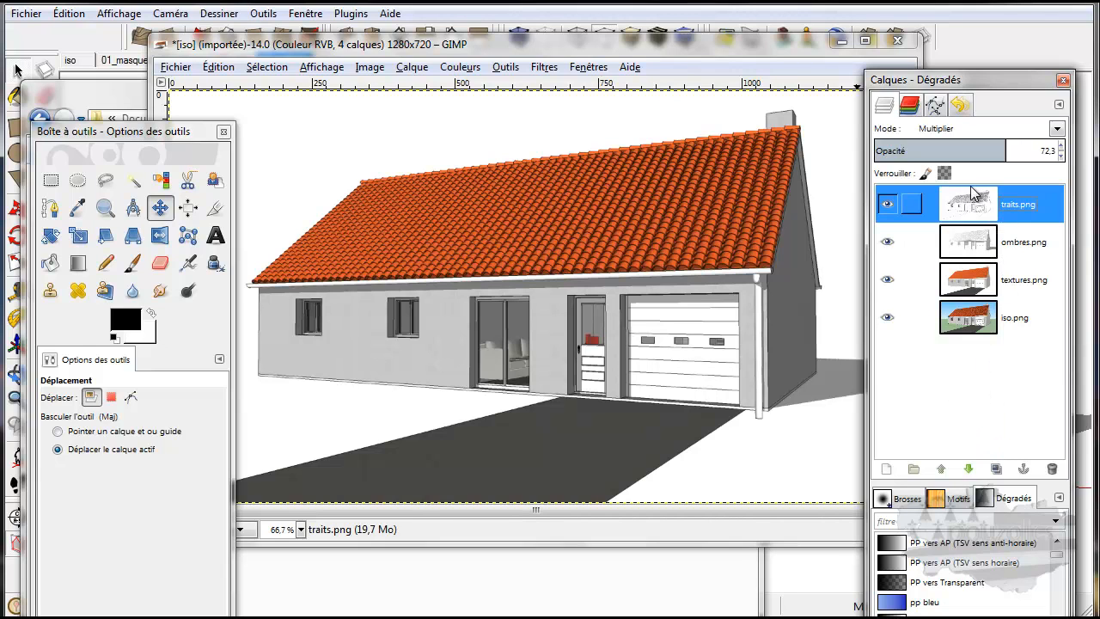